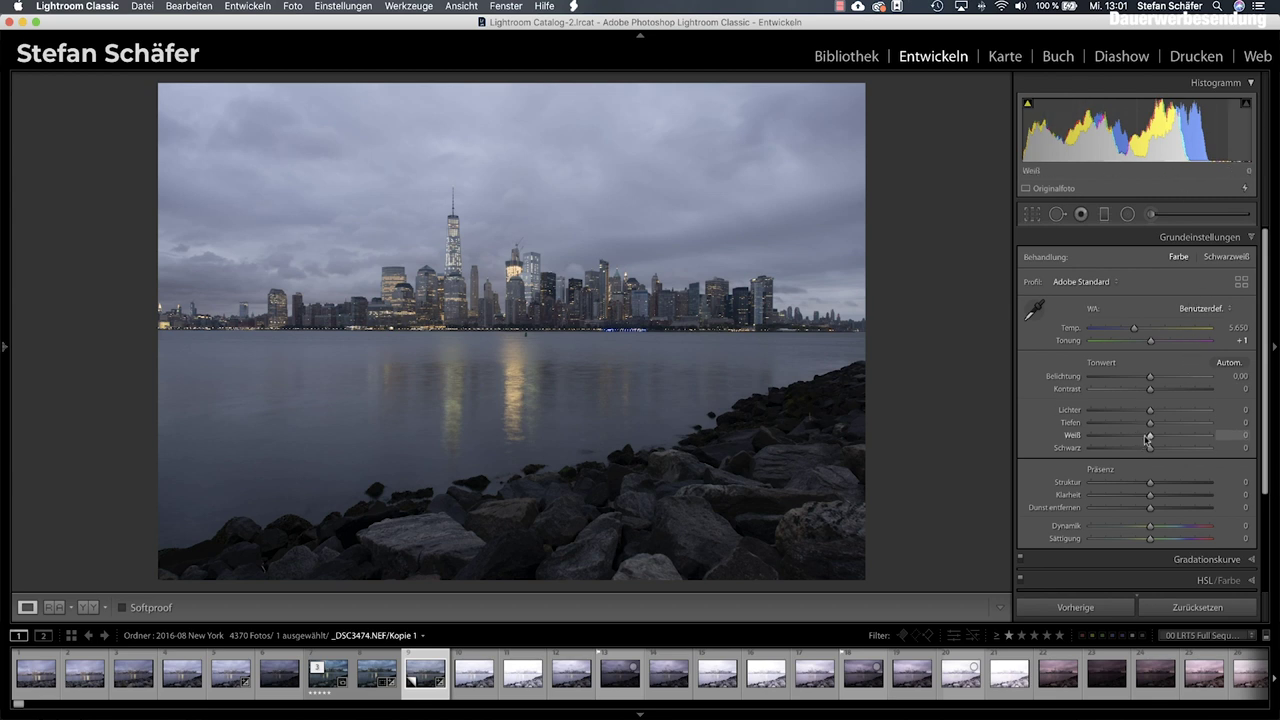
Step: Set Highlights −13, Shadows +94, Whites +53 and Blacks −18, using Alt to check clipping
mouse_move(1152, 424)
left_mouse_down()
mouse_move(1173, 423)
mouse_move(1131, 410)
left_mouse_up()
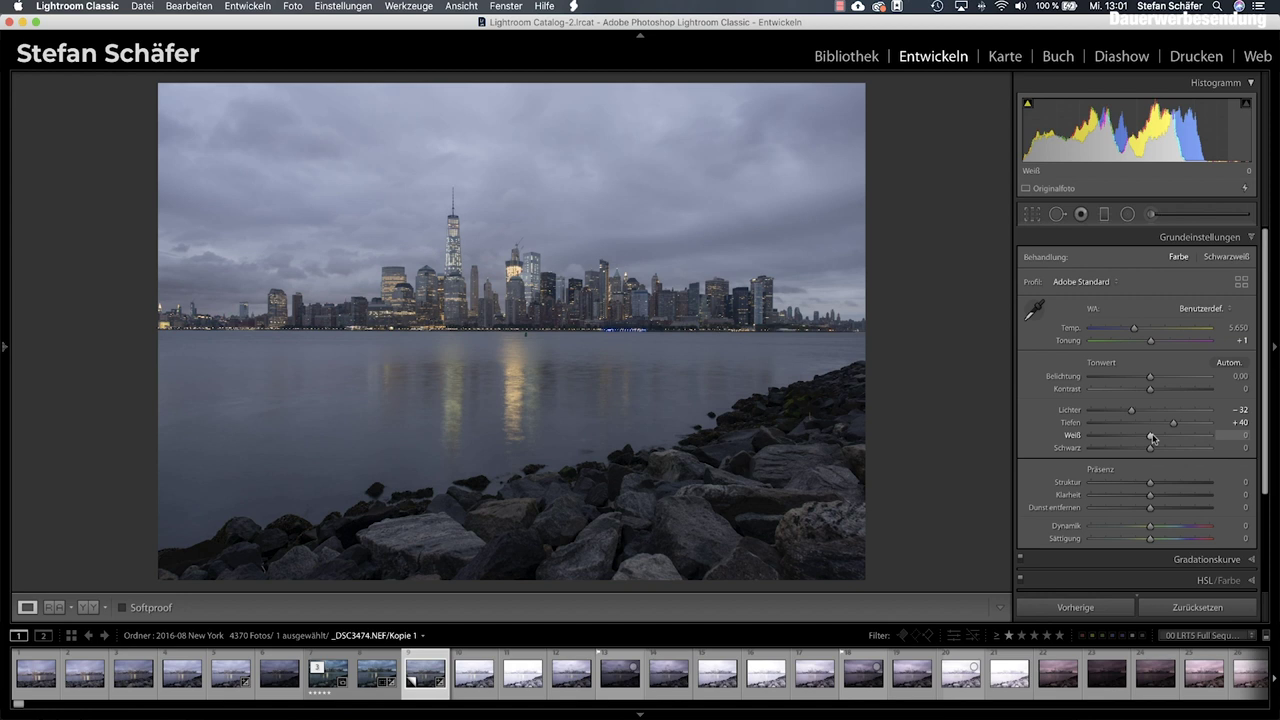
key("alt")
key("alt")
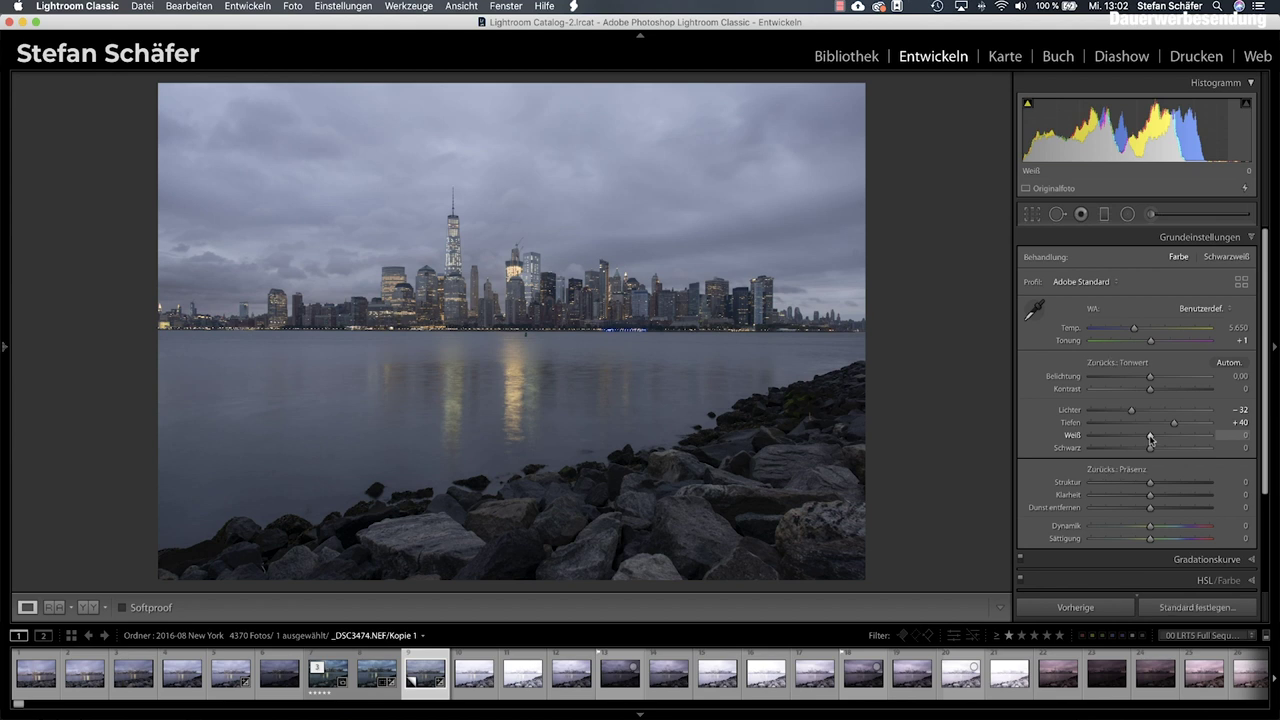
mouse_move(1150, 438)
left_mouse_down()
mouse_move(1182, 437)
mouse_move(1140, 451)
left_mouse_up()
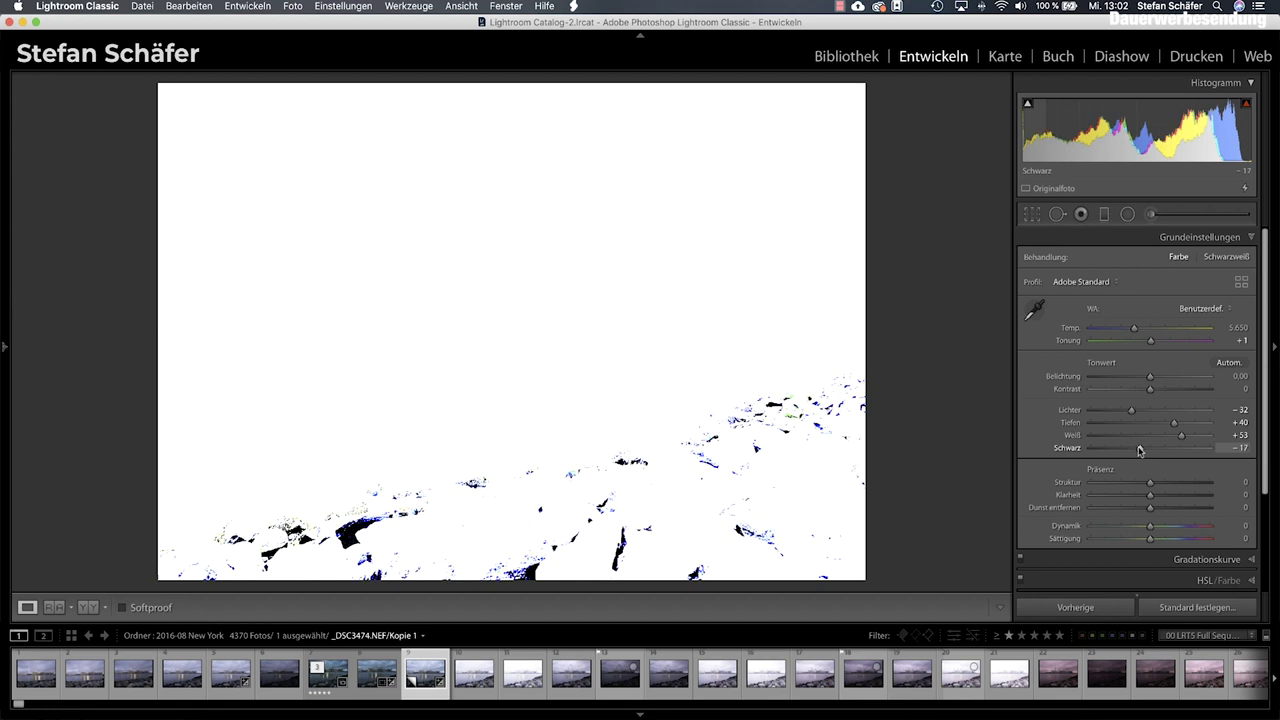
left_click_drag(1140, 451, 1139, 451)
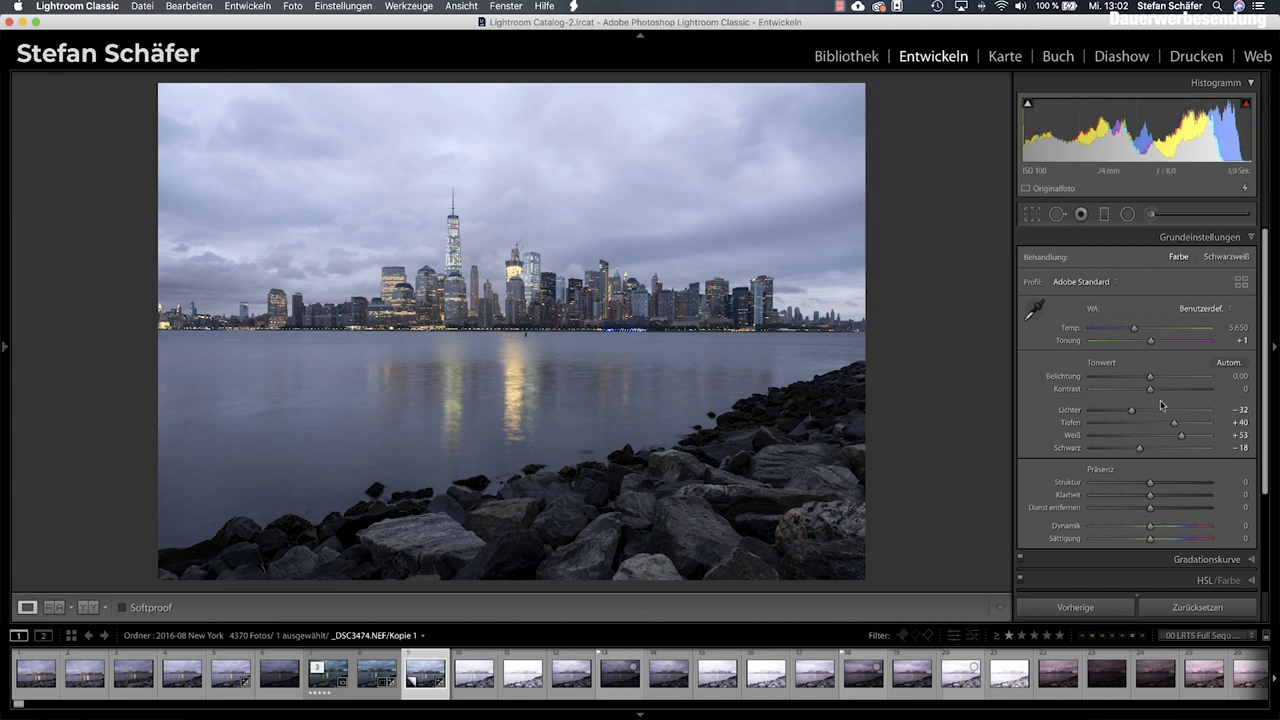
mouse_move(1130, 412)
left_mouse_down()
mouse_move(1111, 410)
mouse_move(1207, 423)
left_mouse_up()
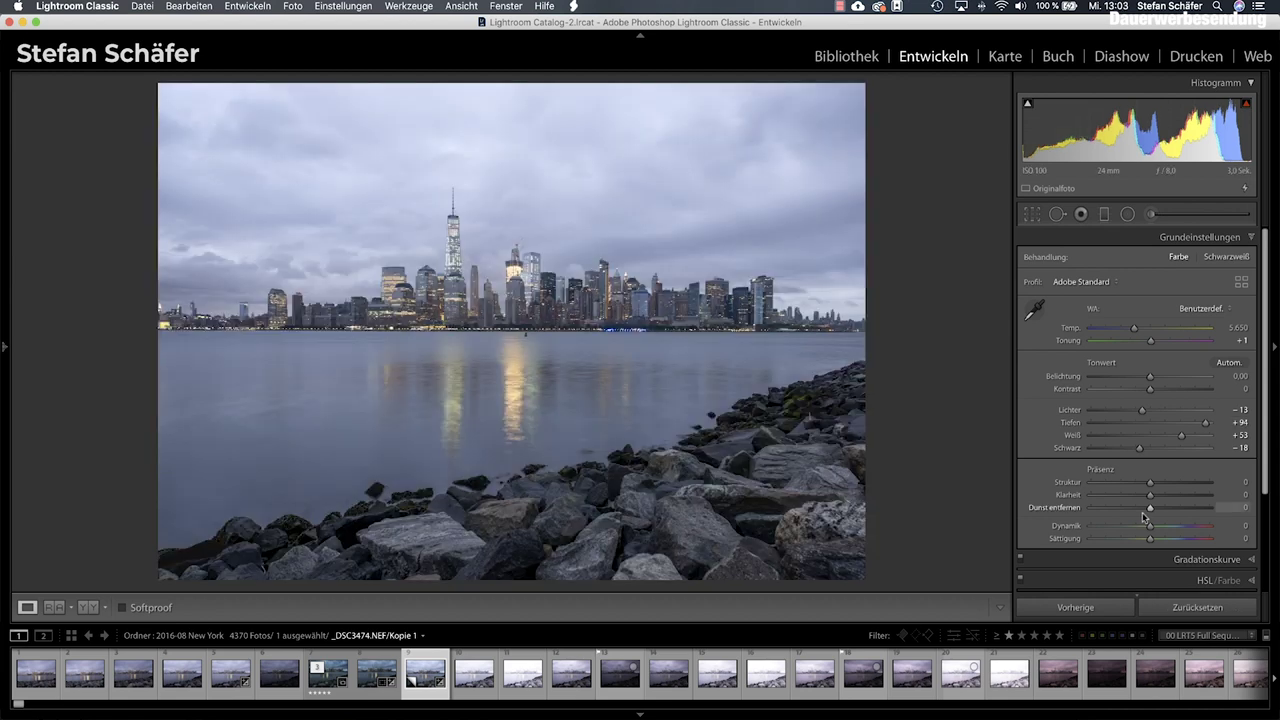
Step: In the Detail panel, set sharpening Amount to 89 with the Alt greyscale preview
scroll(1144, 516, "down", 4)
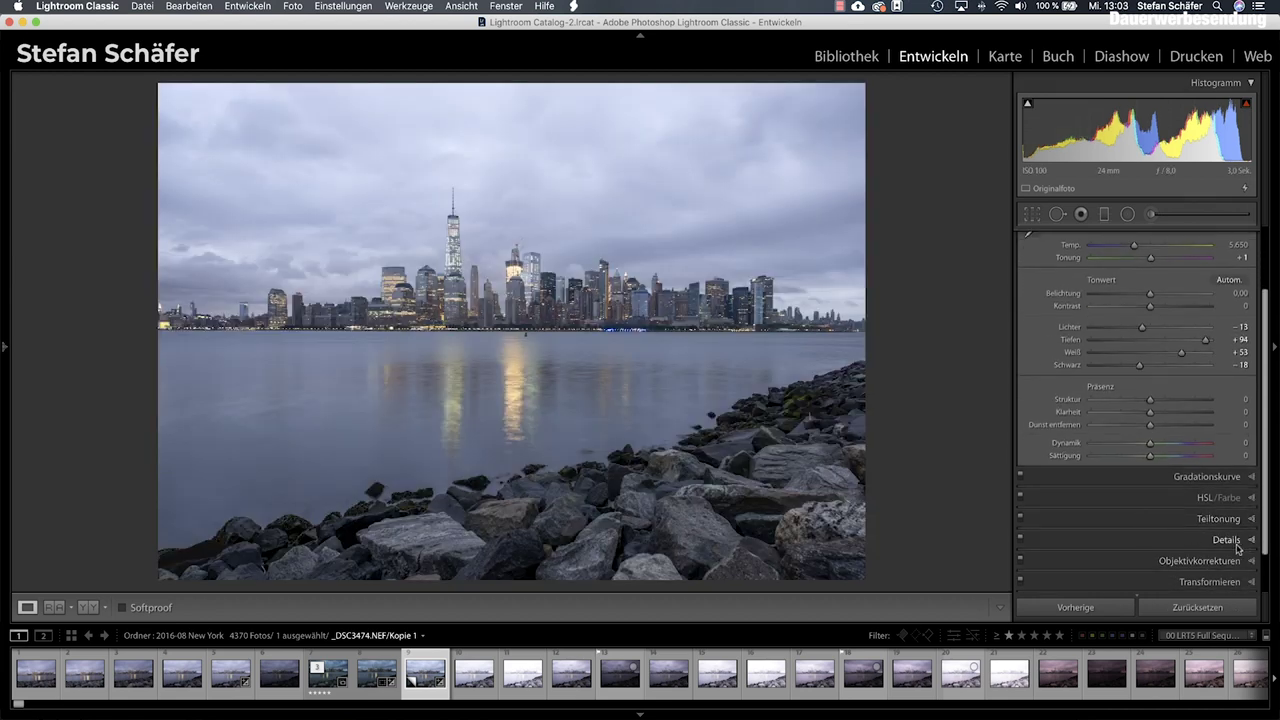
left_click(1226, 540)
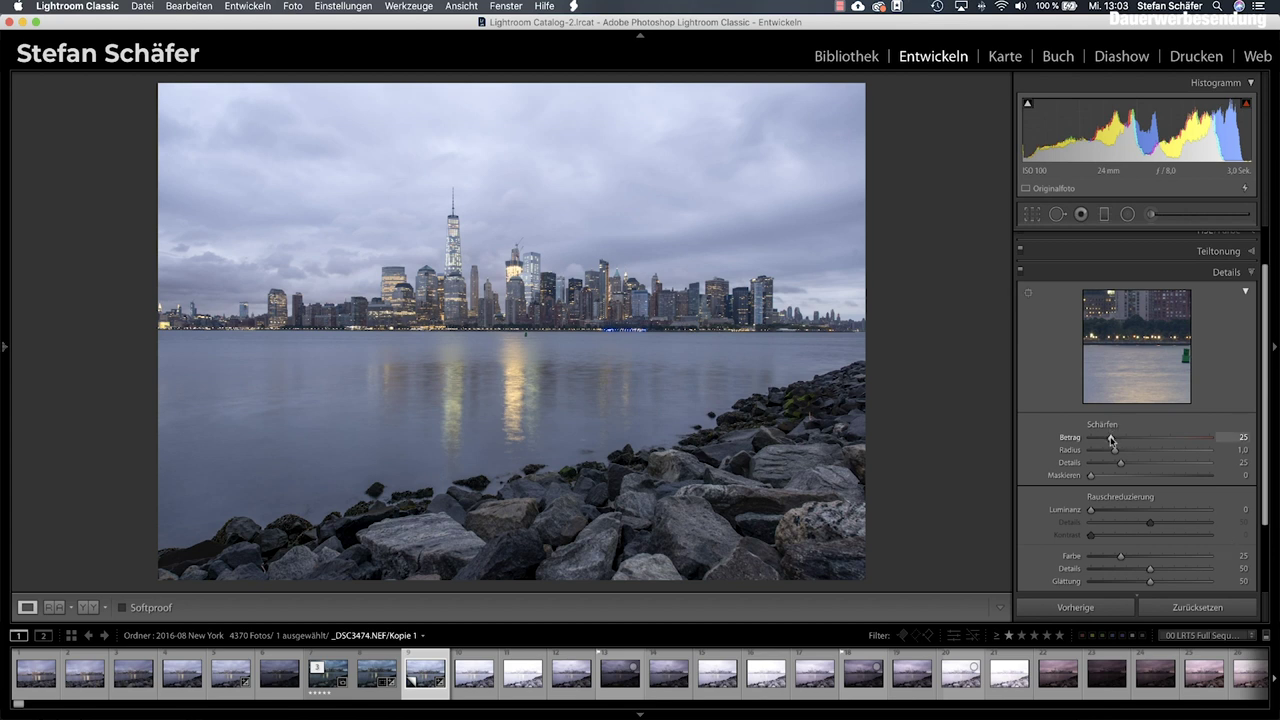
key("alt")
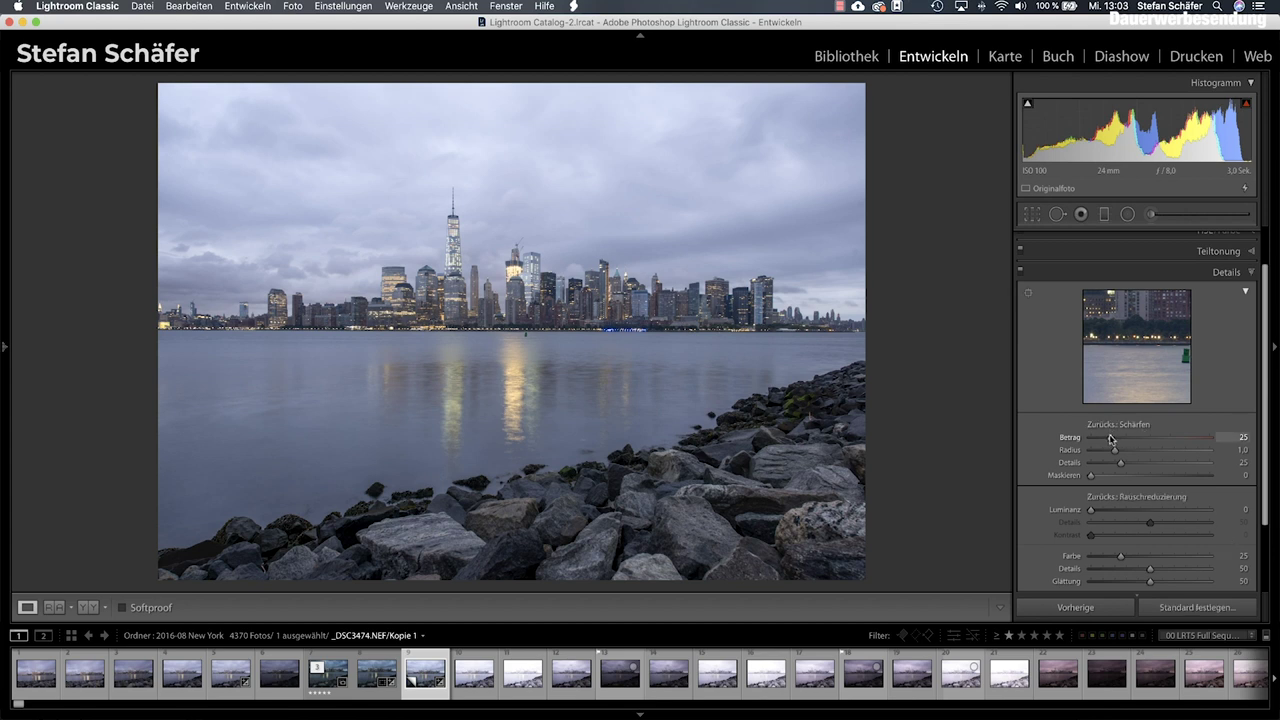
left_click(1111, 438, "alt")
left_click_drag(1126, 439, 1155, 442)
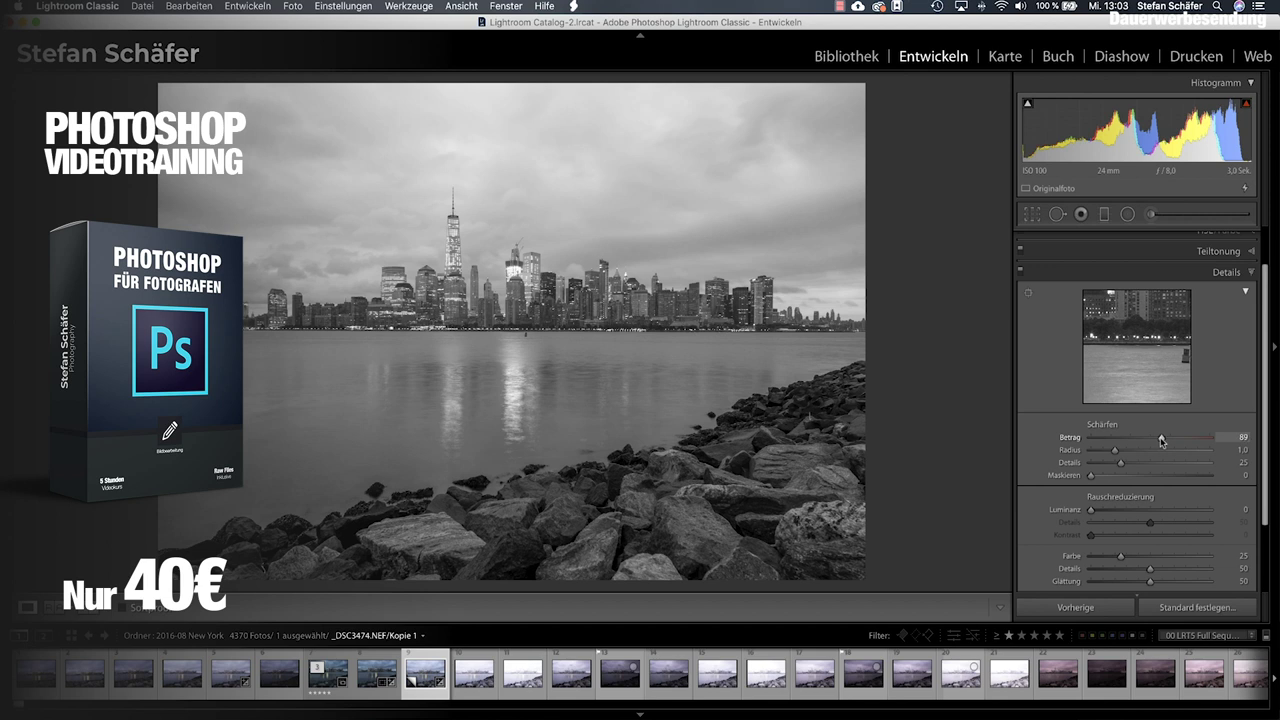
left_click_drag(1161, 441, 1124, 453)
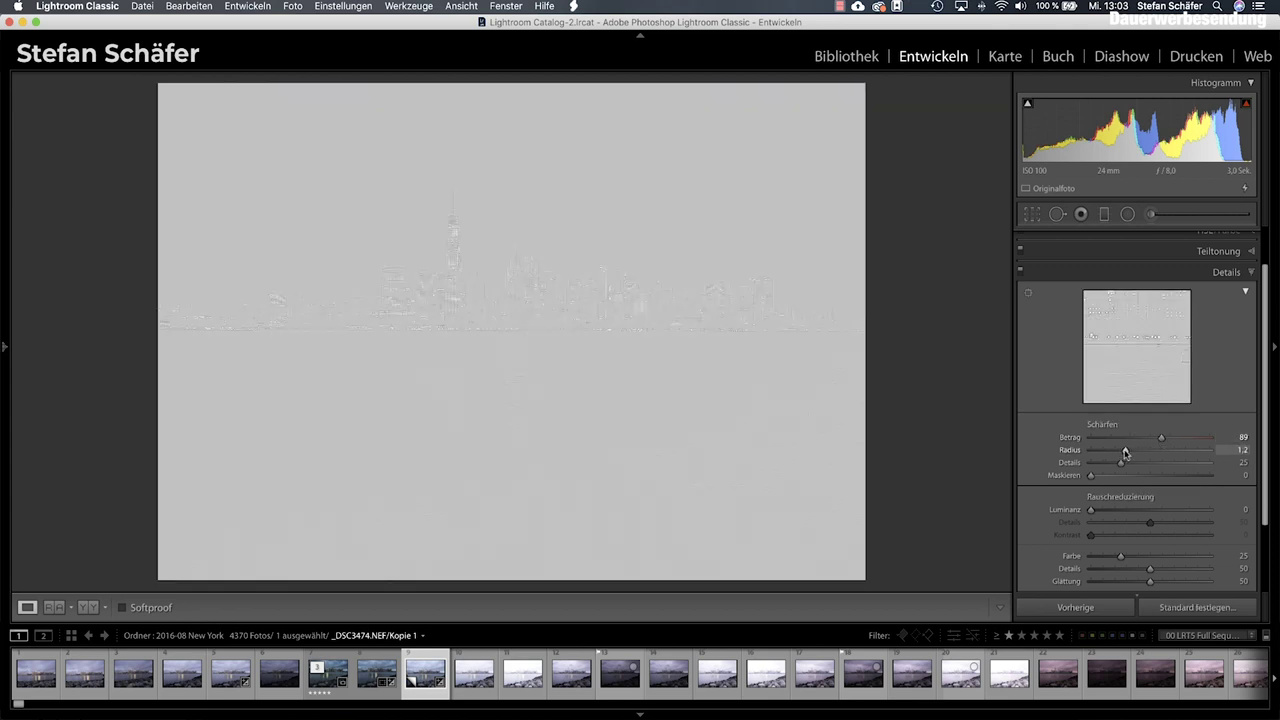
Step: Set sharpening Radius to 0.9 and Detail to 87
left_click_drag(1137, 453, 1201, 456)
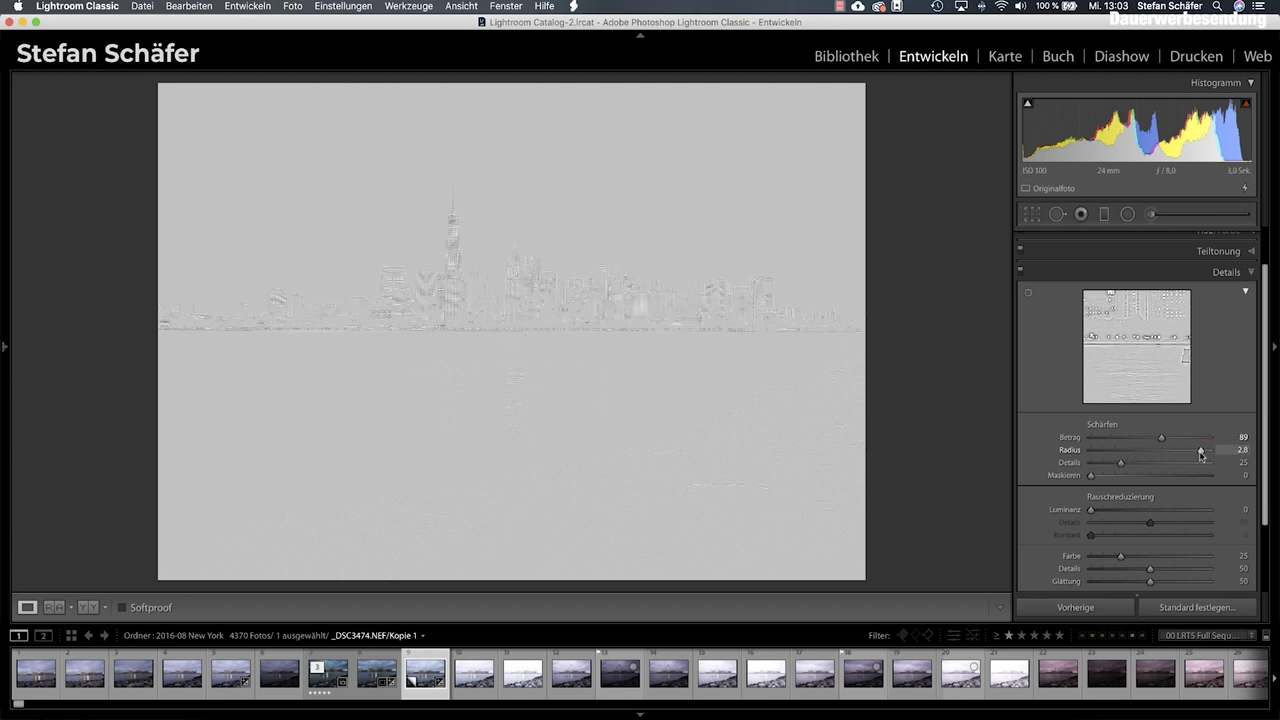
left_click_drag(1199, 455, 1211, 455)
mouse_move(1208, 453)
left_mouse_down()
mouse_move(1178, 455)
mouse_move(1215, 455)
left_mouse_up()
mouse_move(1207, 453)
left_mouse_down()
mouse_move(1097, 456)
mouse_move(1220, 463)
left_mouse_up()
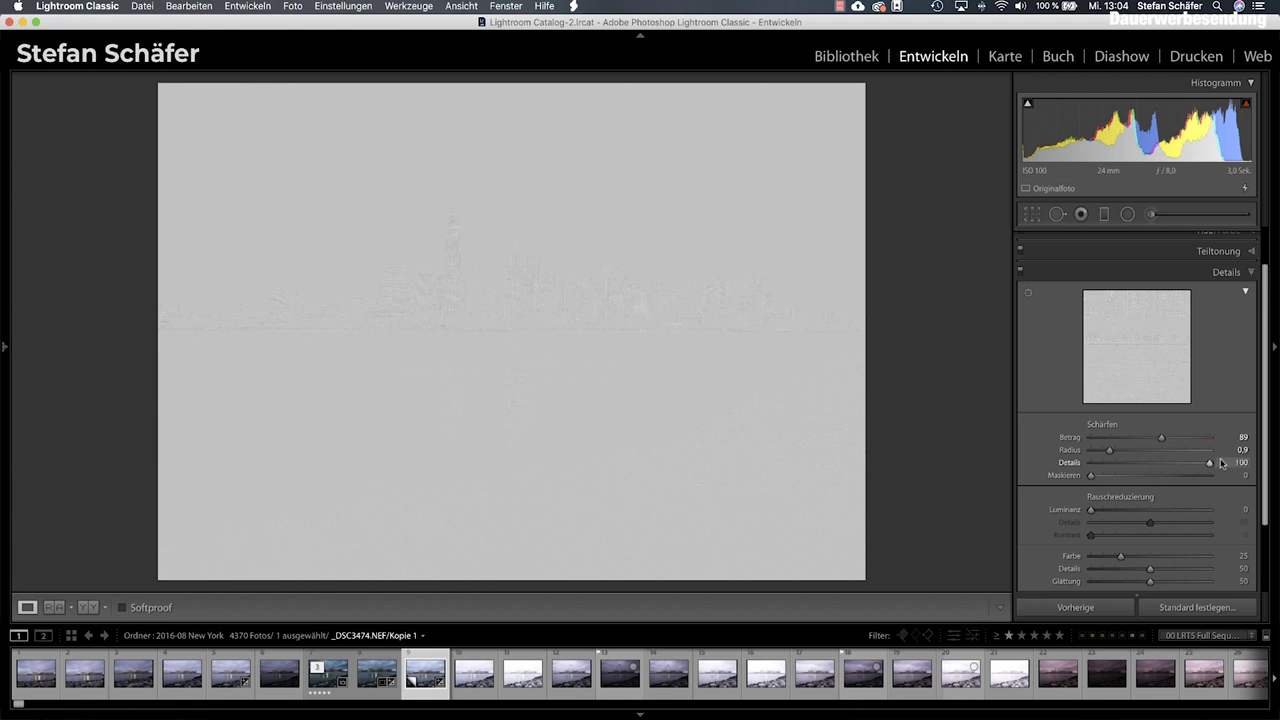
left_click_drag(1218, 464, 1194, 463)
key("alt")
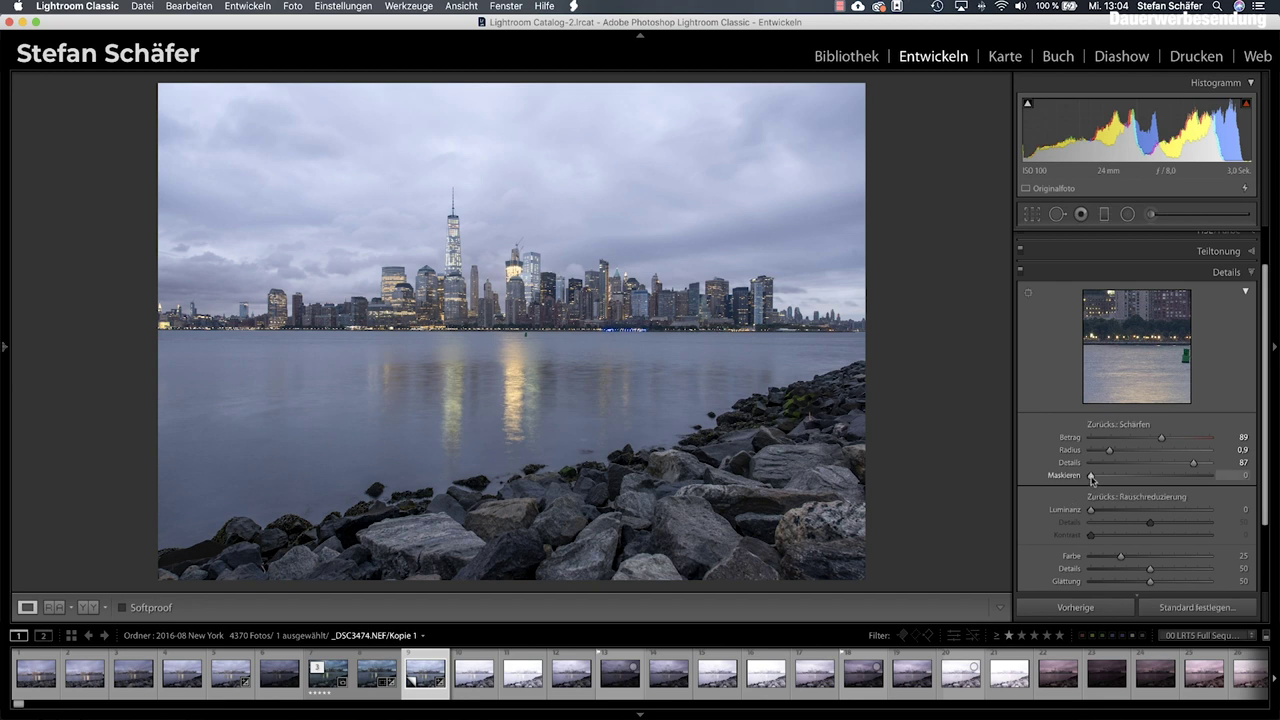
Step: Set sharpening Masking to 25, try Luminance noise reduction, then return it to 0
mouse_move(1091, 479)
left_mouse_down()
mouse_move(1146, 479)
mouse_move(1120, 479)
left_mouse_up()
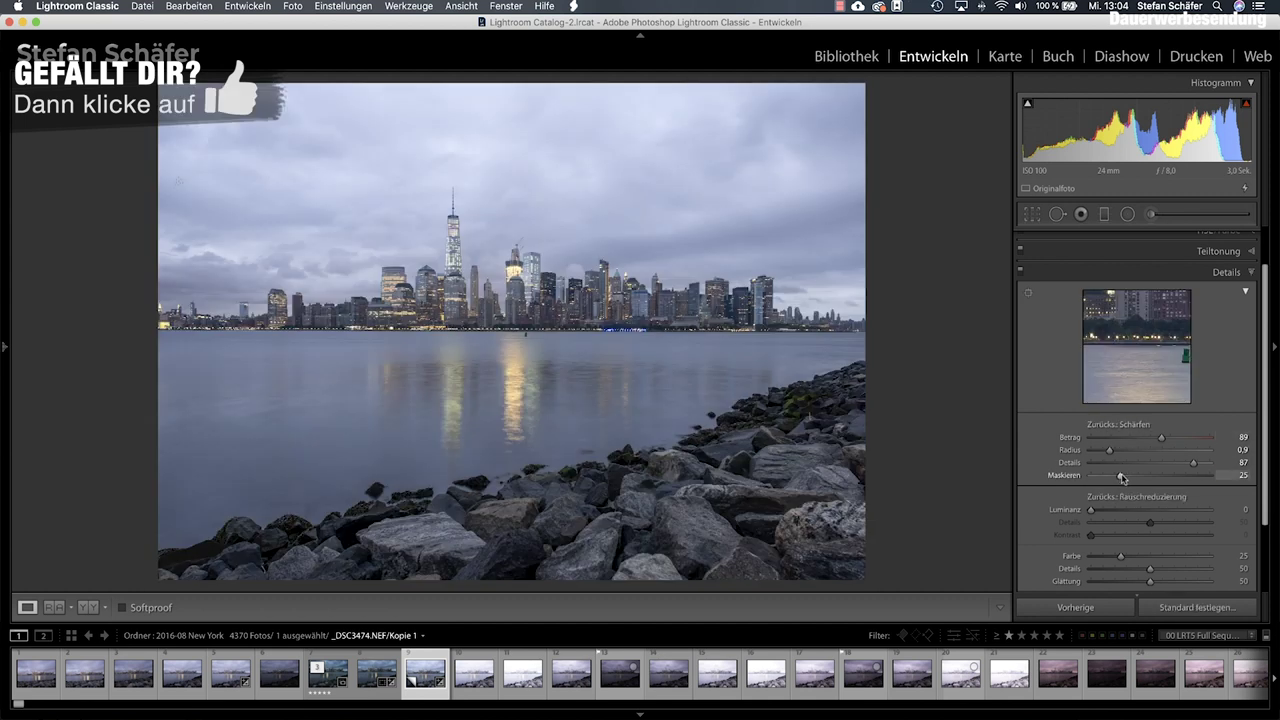
left_click_drag(1091, 510, 1103, 513)
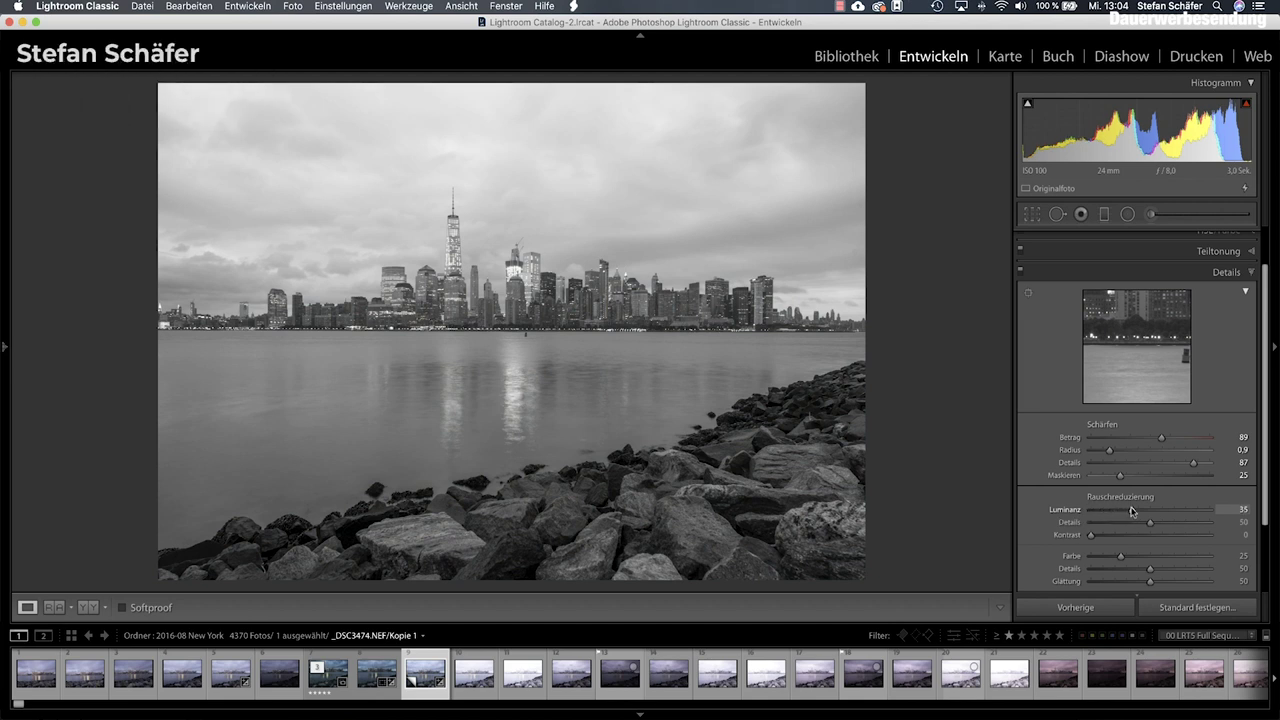
left_click_drag(1131, 512, 1077, 512)
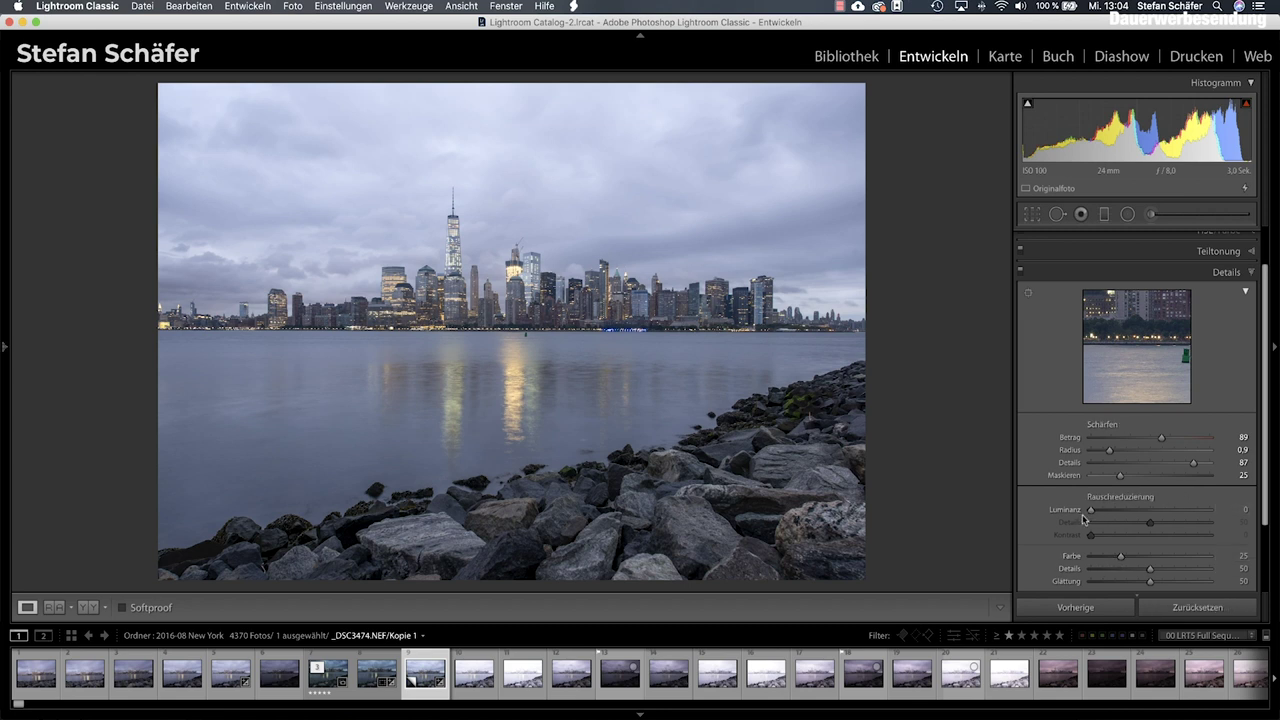
scroll(1118, 480, "up", 2)
Step: In the Basic panel, boost Texture to +42
left_click(1168, 238)
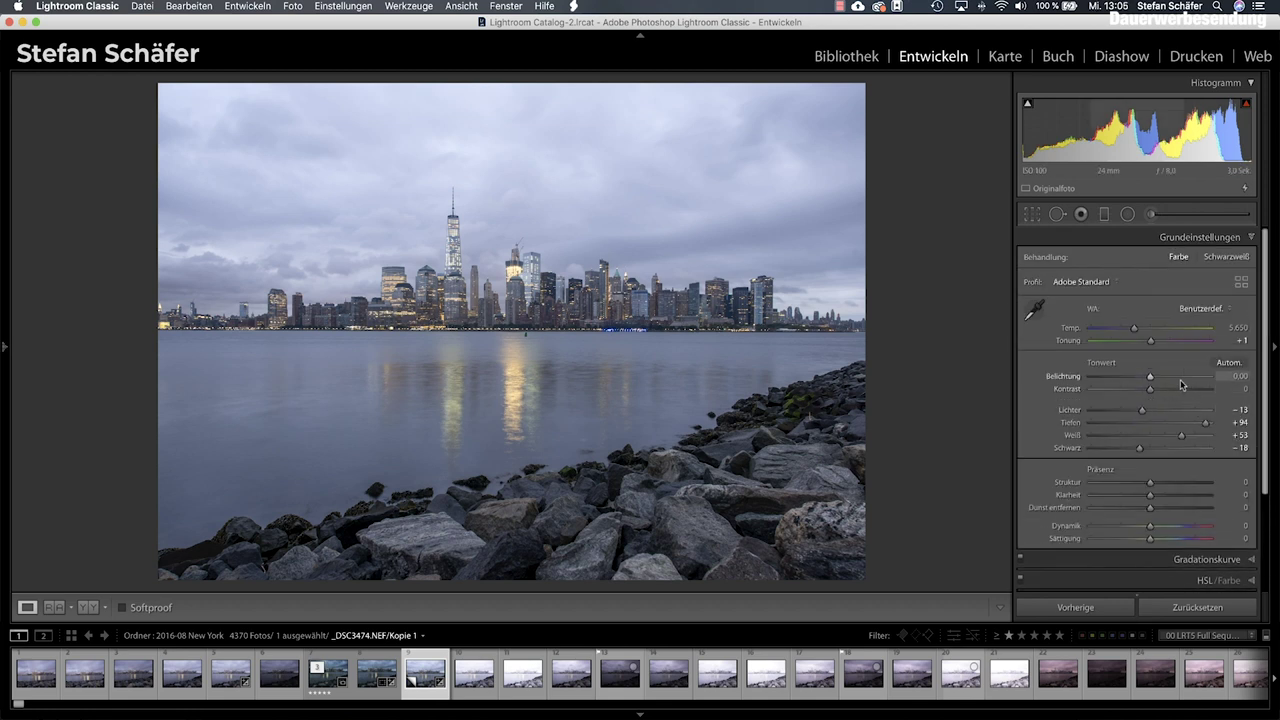
key("alt")
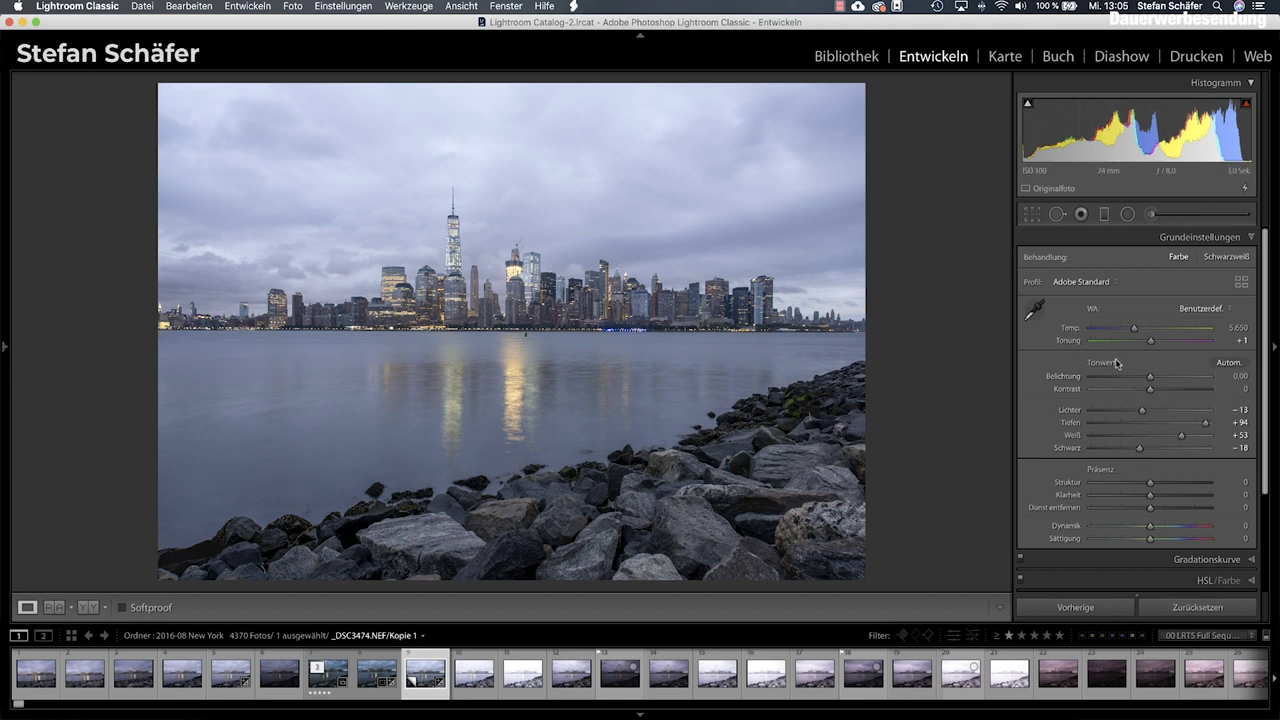
key("alt")
mouse_move(1150, 482)
left_mouse_down()
mouse_move(1173, 482)
mouse_move(1163, 507)
mouse_move(1155, 493)
mouse_move(1163, 524)
left_mouse_up()
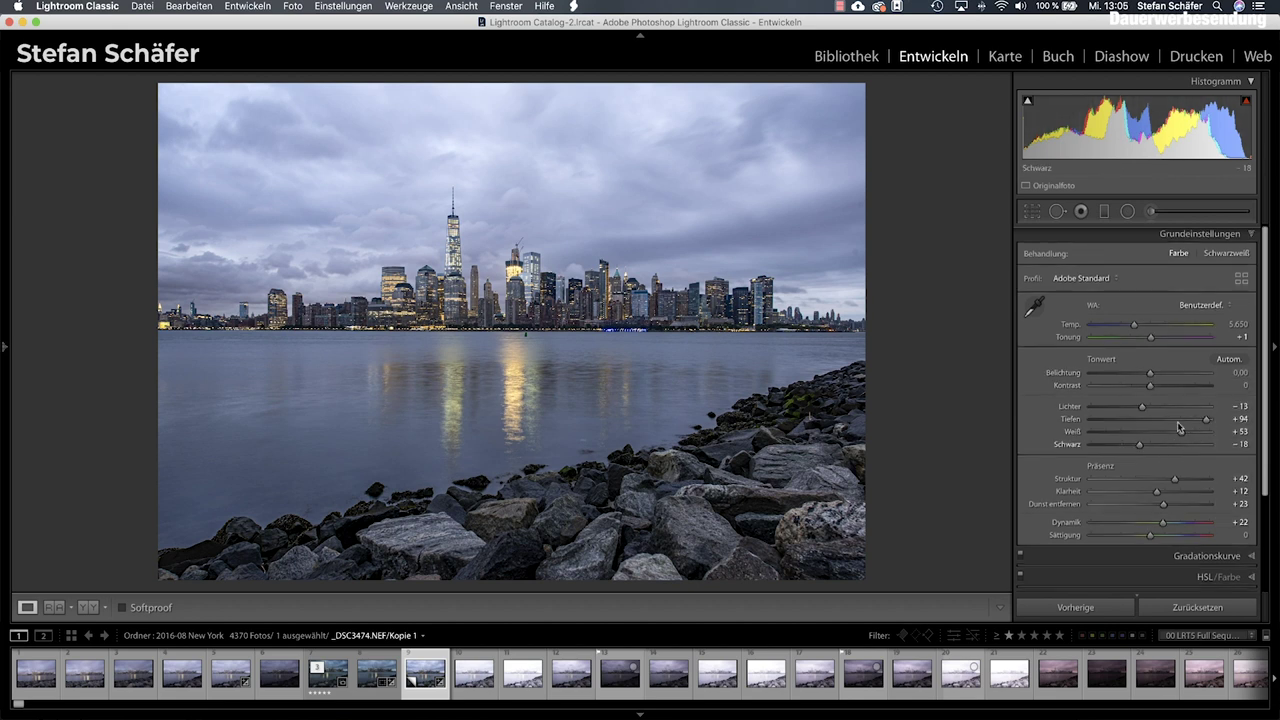
Step: Alt-click to reset the Tone sliders for a before/after comparison, then restore them
scroll(1162, 432, "down", 1)
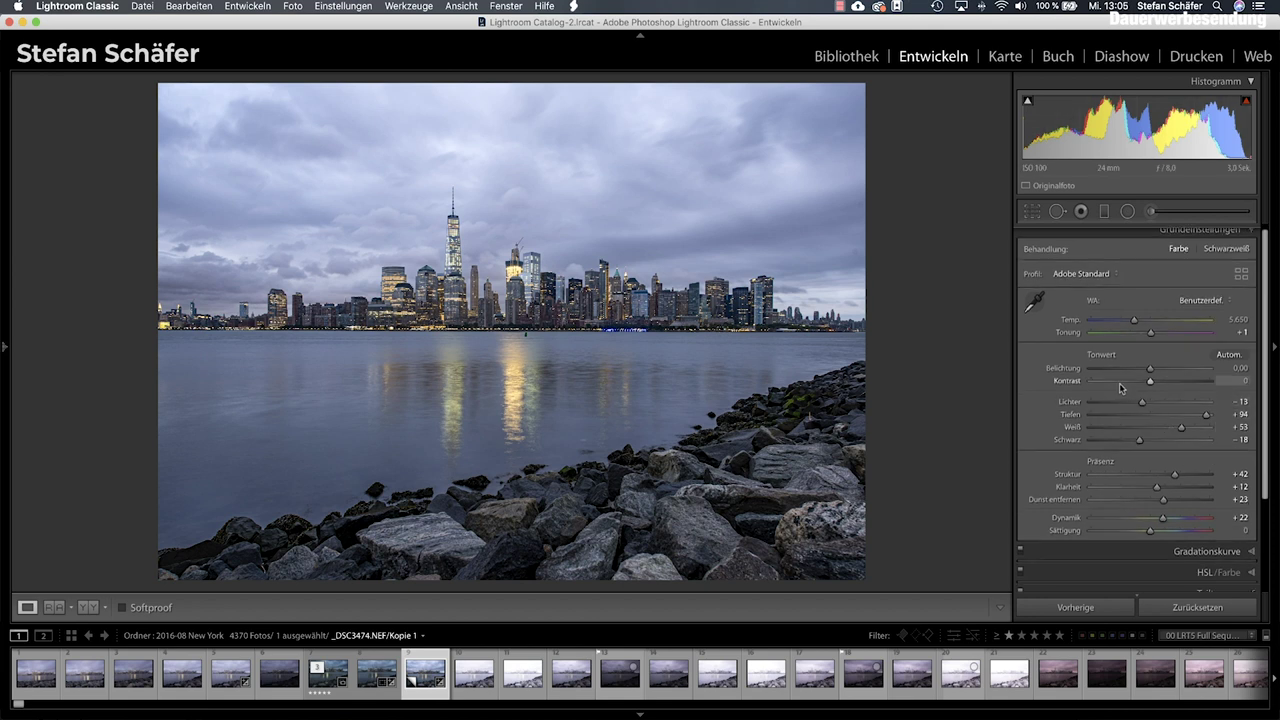
key("alt")
scroll(1114, 359, "up", 1)
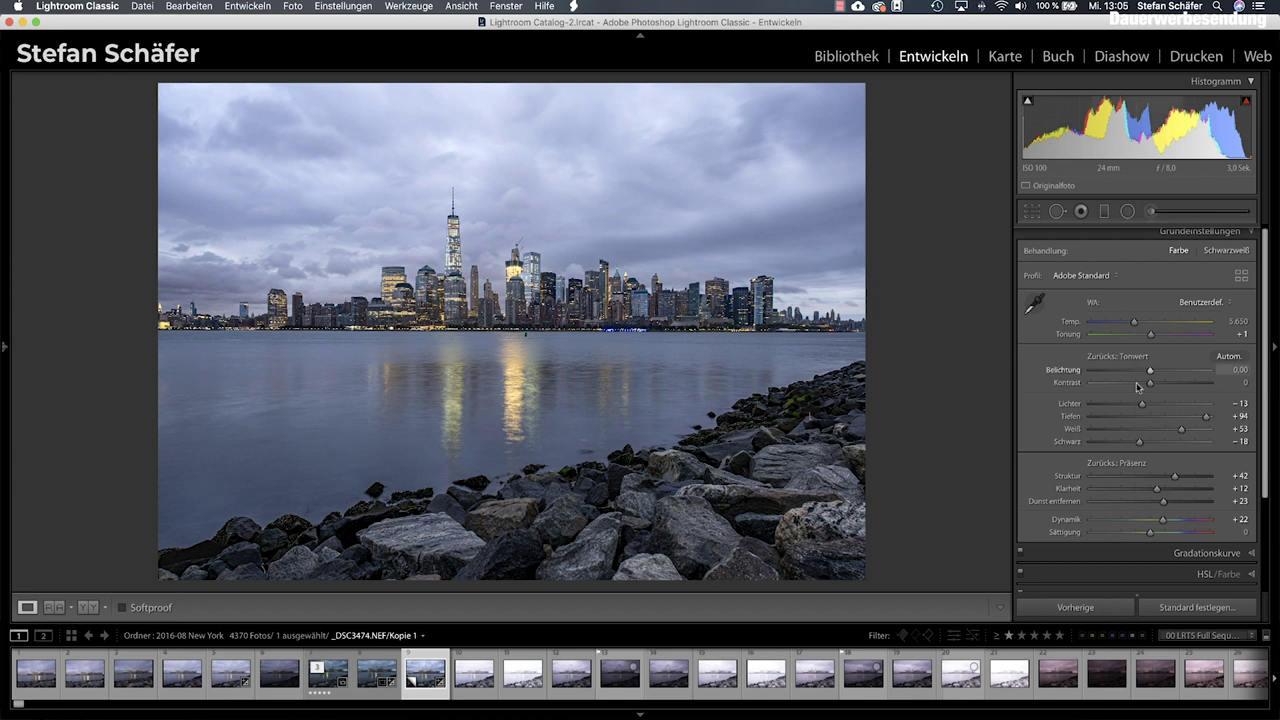
key("alt")
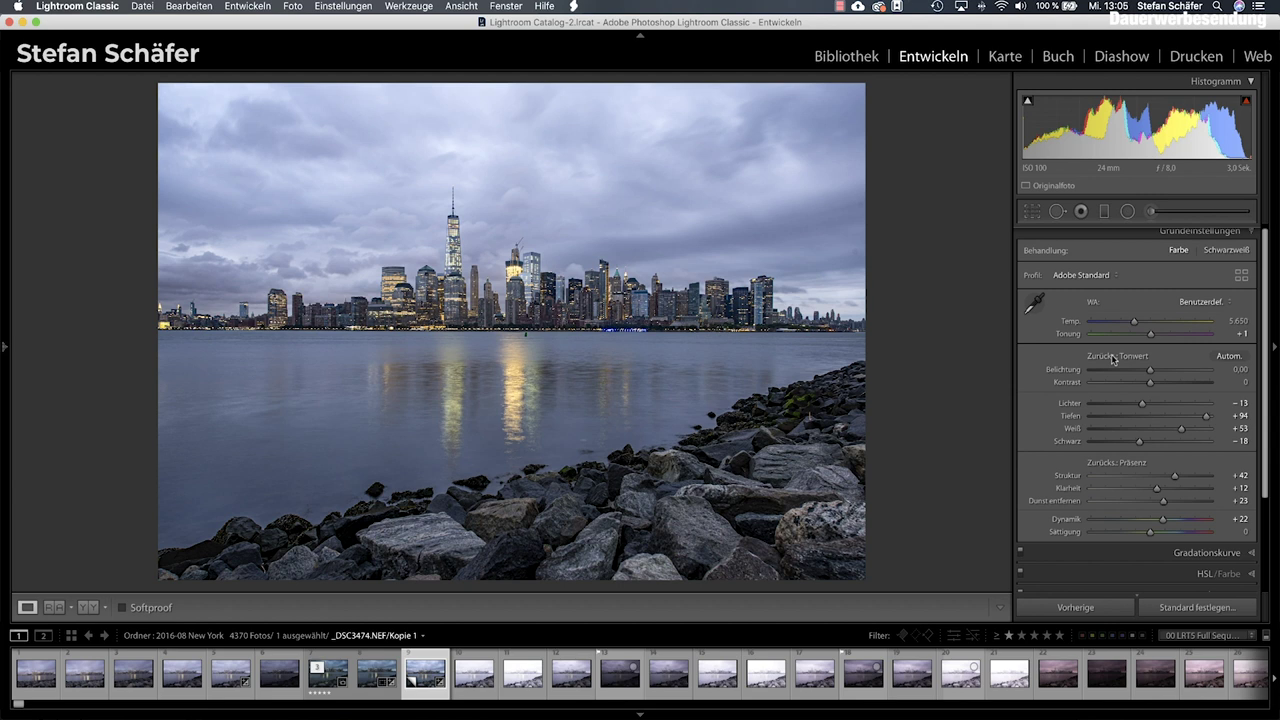
left_click(1113, 357, "alt")
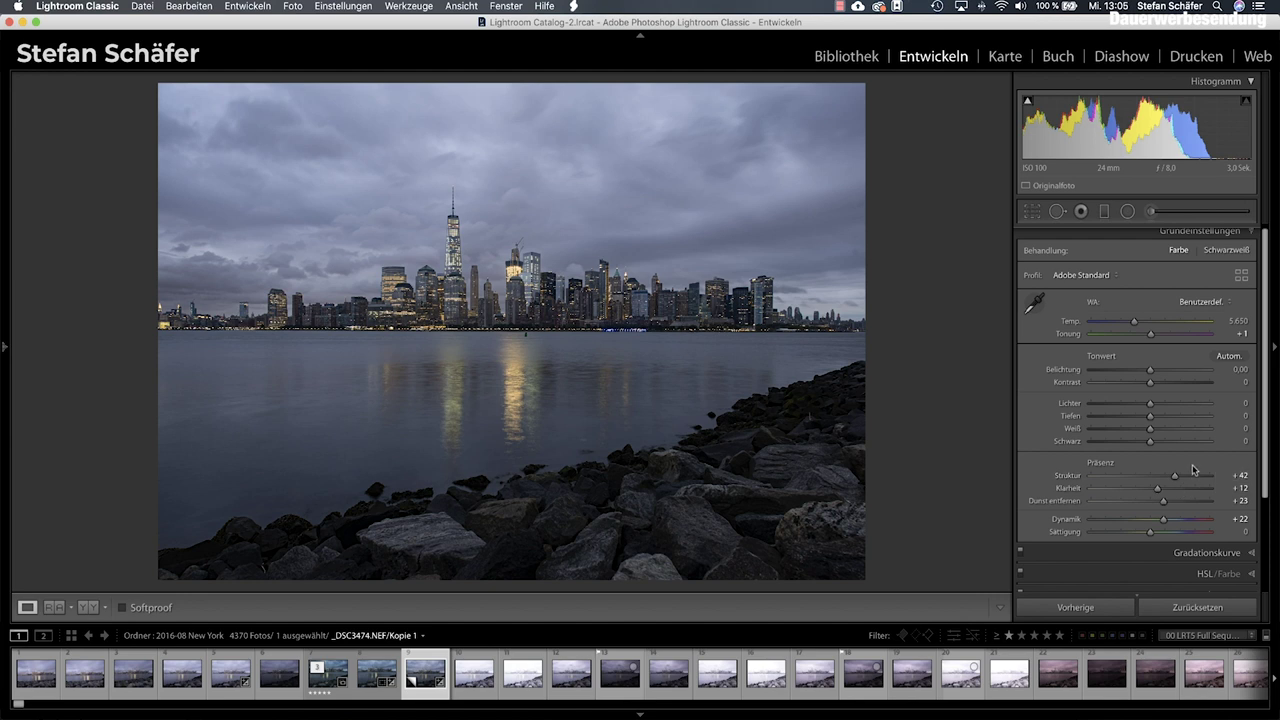
key("super+u")
Step: In the Tone Curve, raise the upper point and lower the shadow point into an S
left_click(1176, 555)
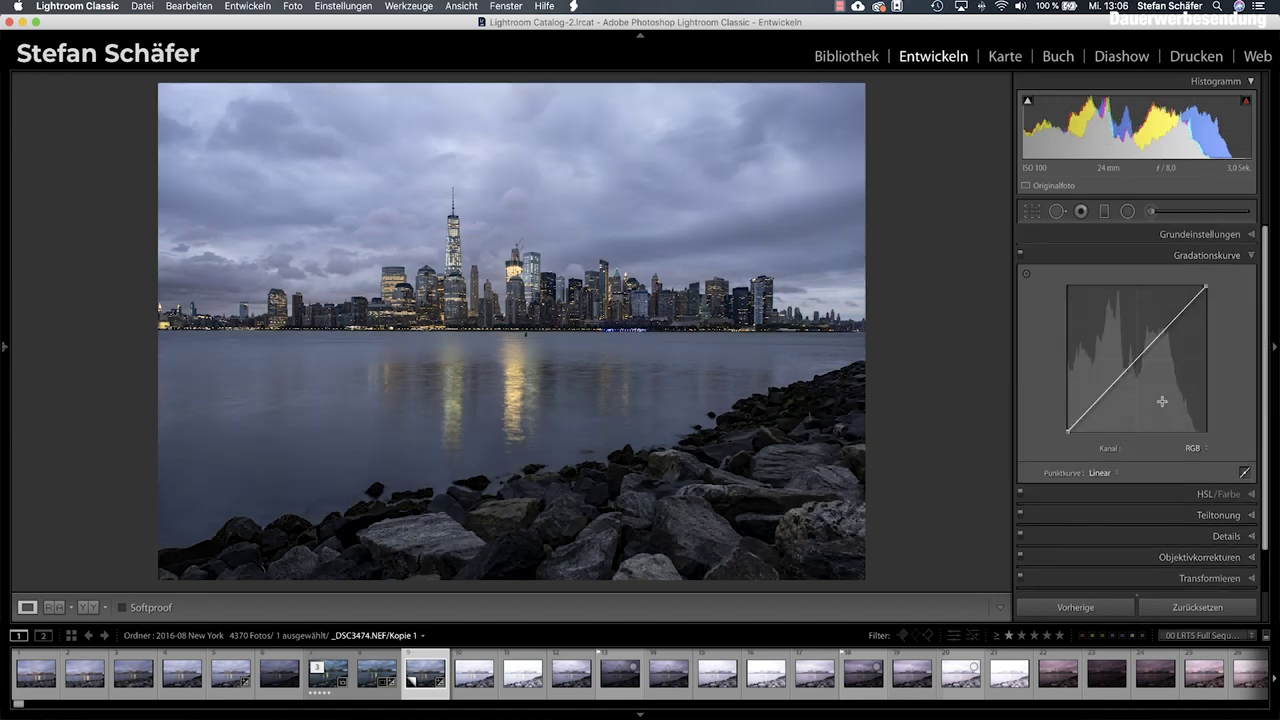
left_click_drag(1172, 329, 1163, 316)
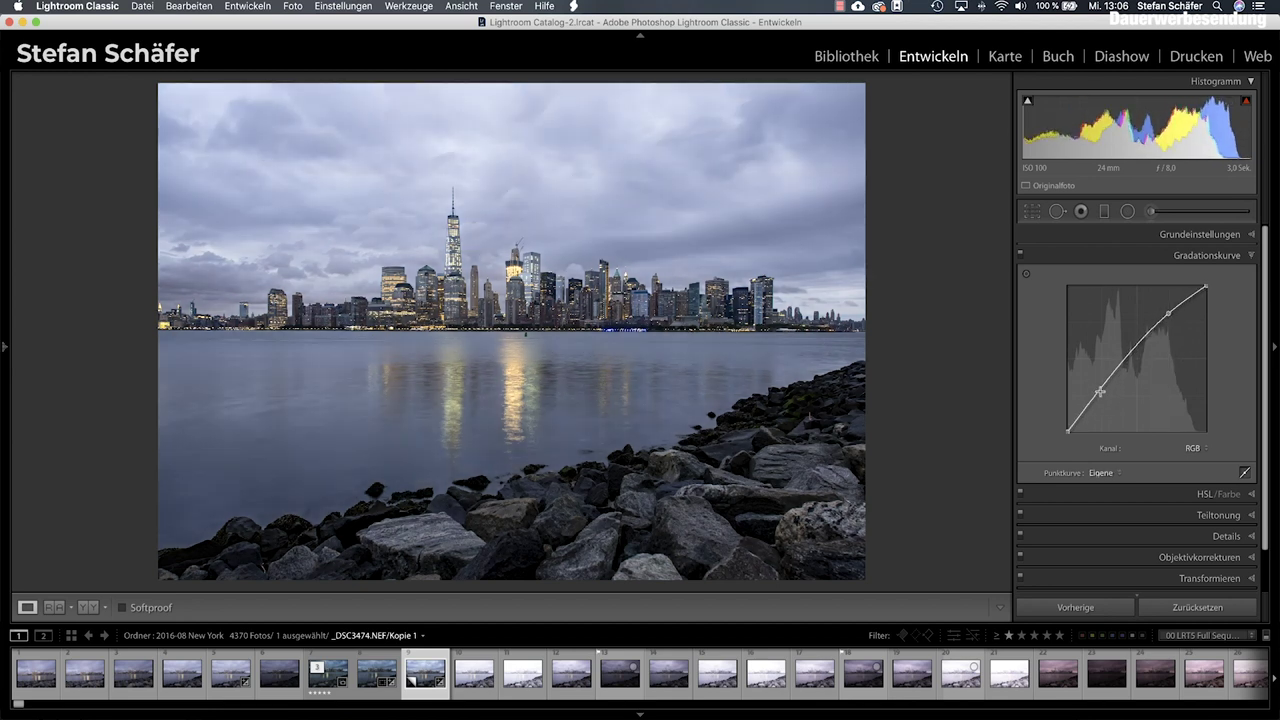
left_click_drag(1102, 390, 1101, 398)
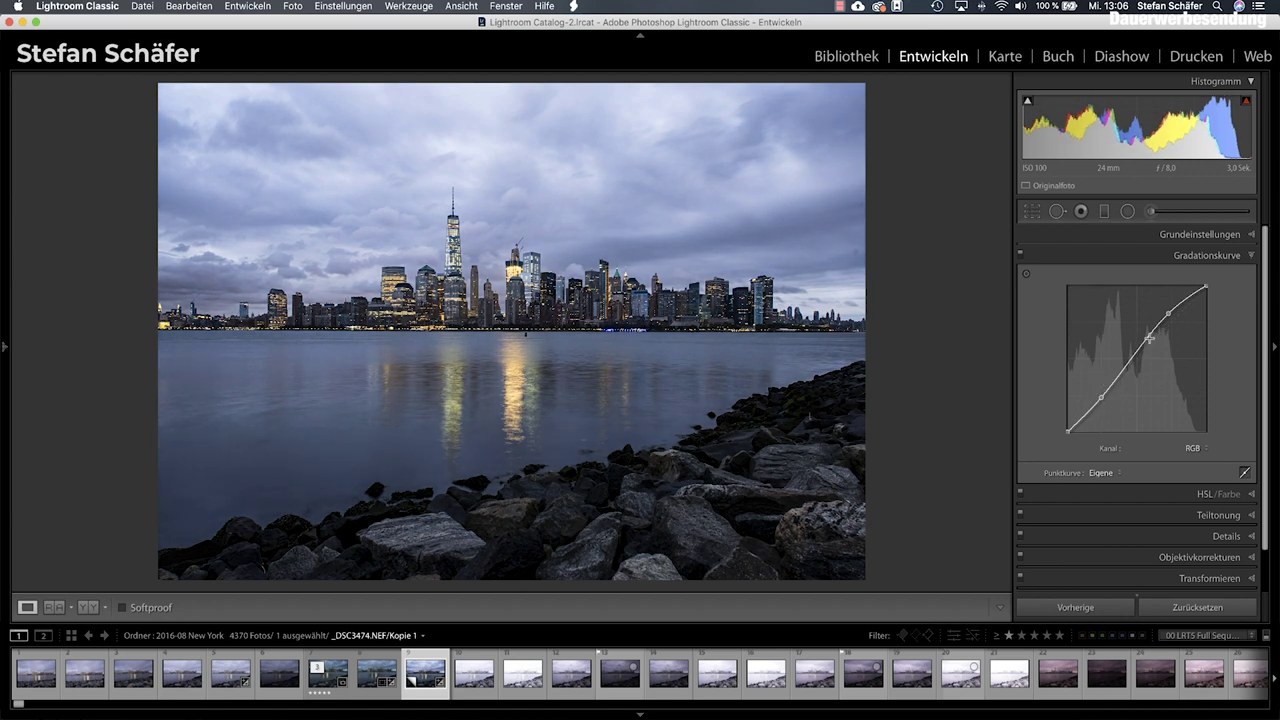
left_click_drag(1167, 314, 1172, 318)
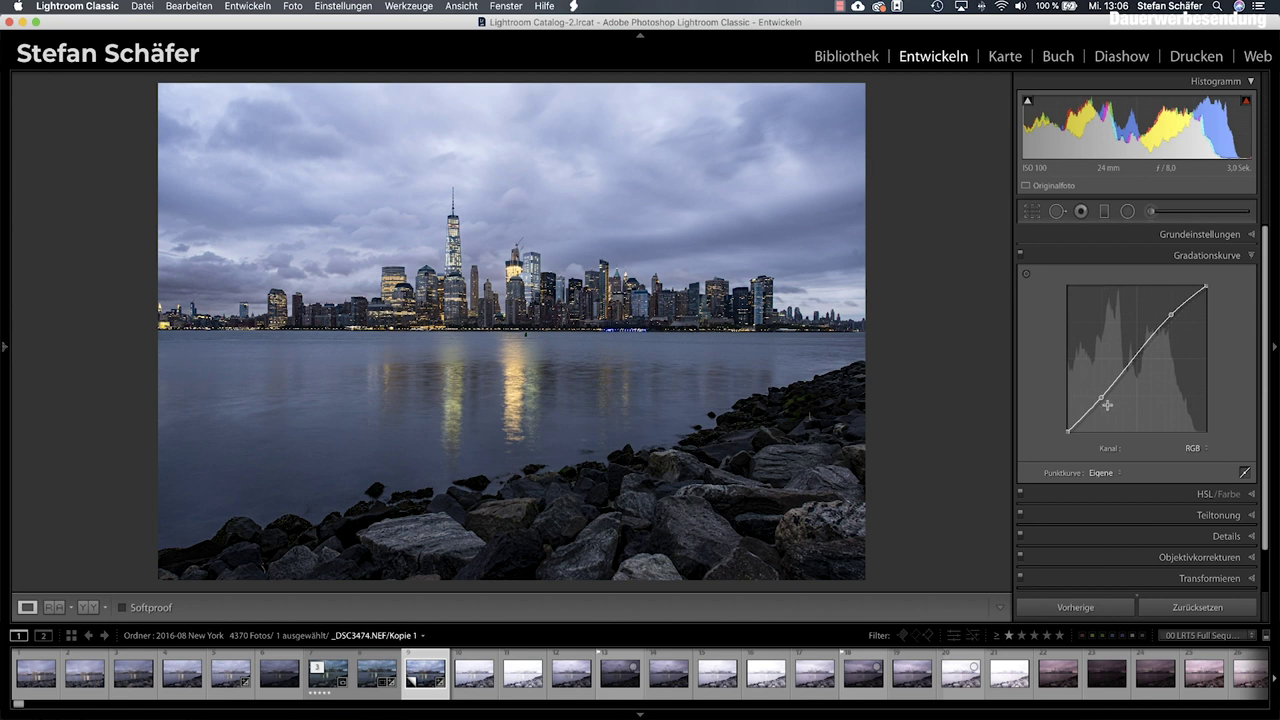
left_click_drag(1101, 398, 1104, 399)
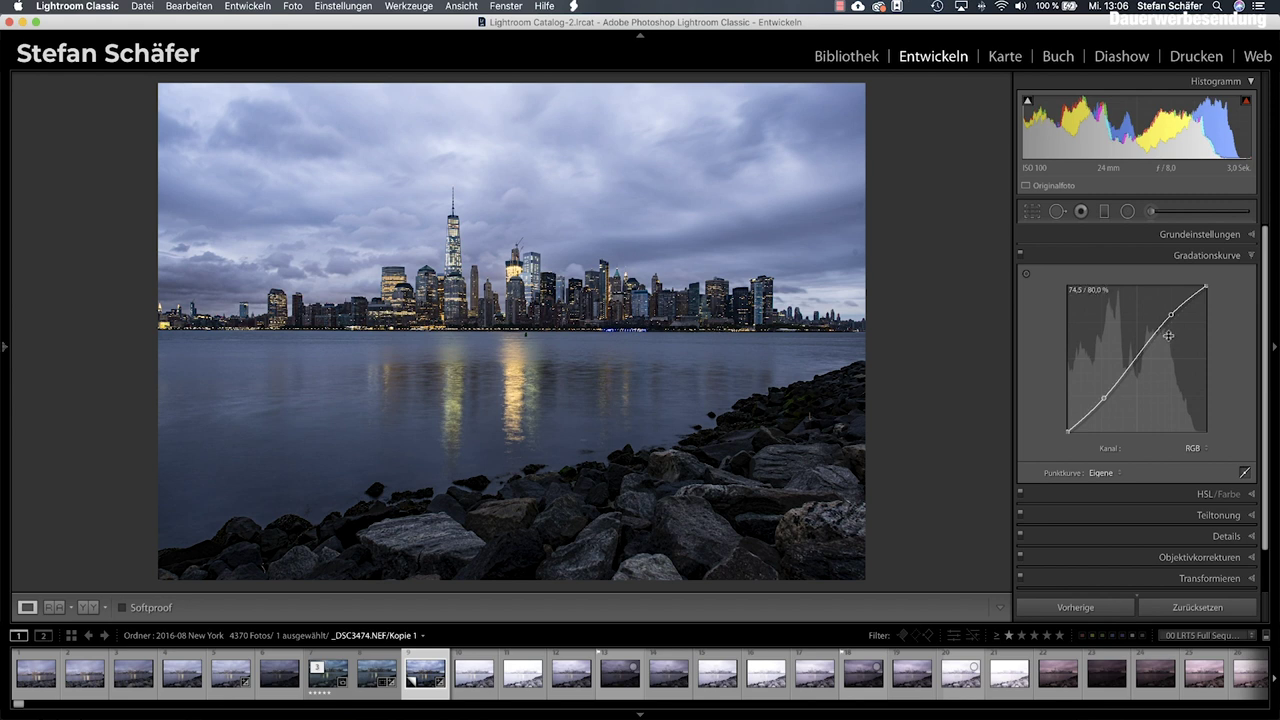
Step: Refine the S curve's upper and shadow points for stronger contrast
key("alt")
left_click_drag(1171, 315, 1175, 326)
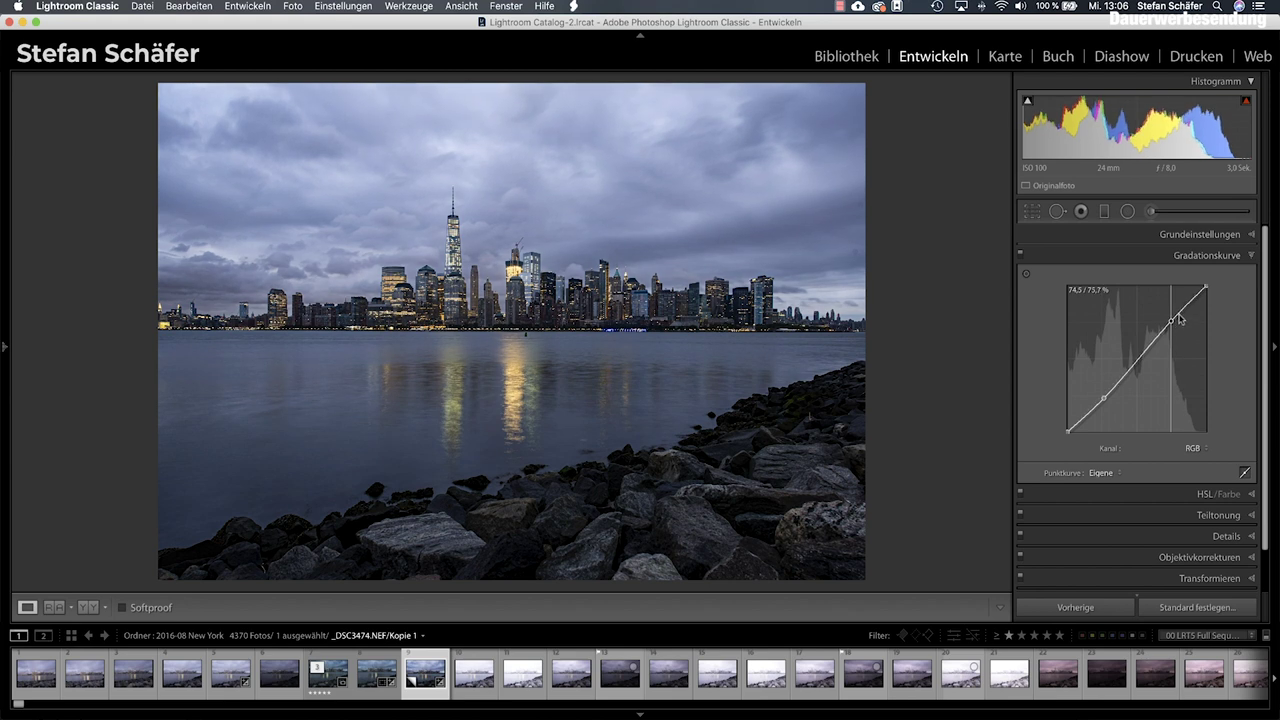
mouse_move(1182, 306)
left_mouse_down()
mouse_move(1170, 301)
mouse_move(1221, 317)
mouse_move(1238, 246)
left_mouse_up()
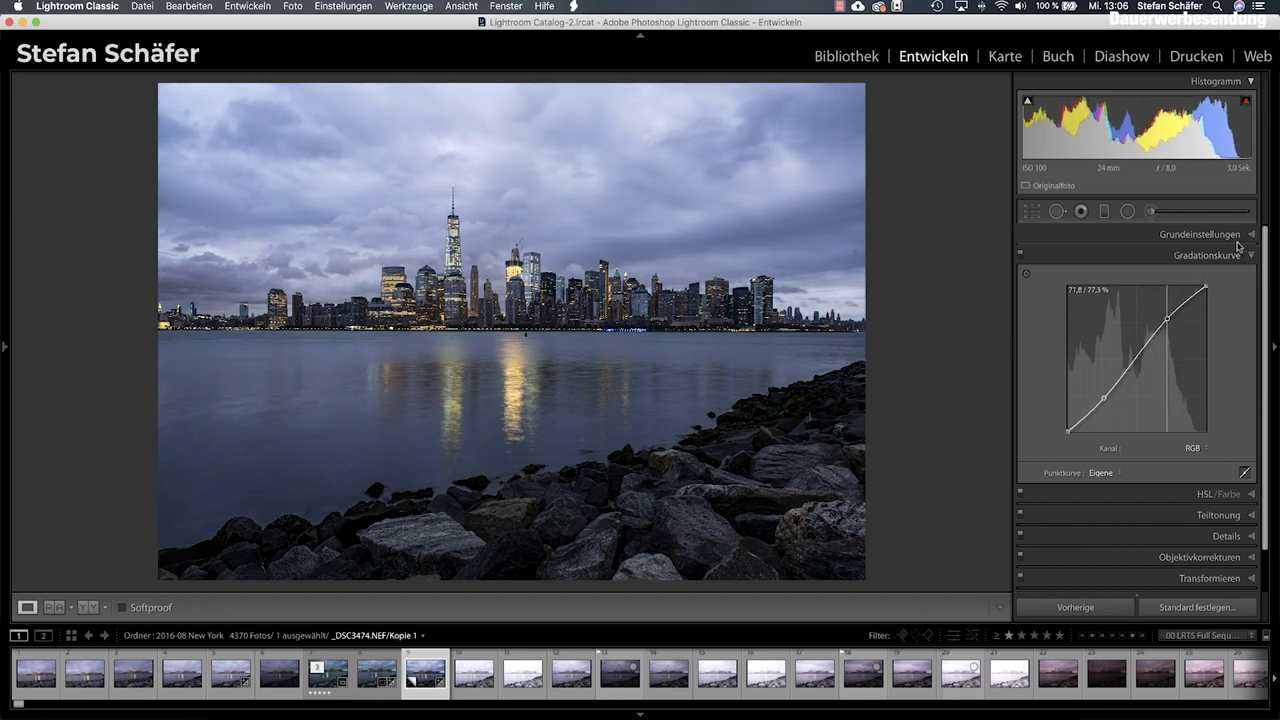
mouse_move(1243, 263)
left_mouse_down()
mouse_move(1162, 309)
mouse_move(1164, 327)
mouse_move(1168, 271)
mouse_move(1173, 307)
left_mouse_up()
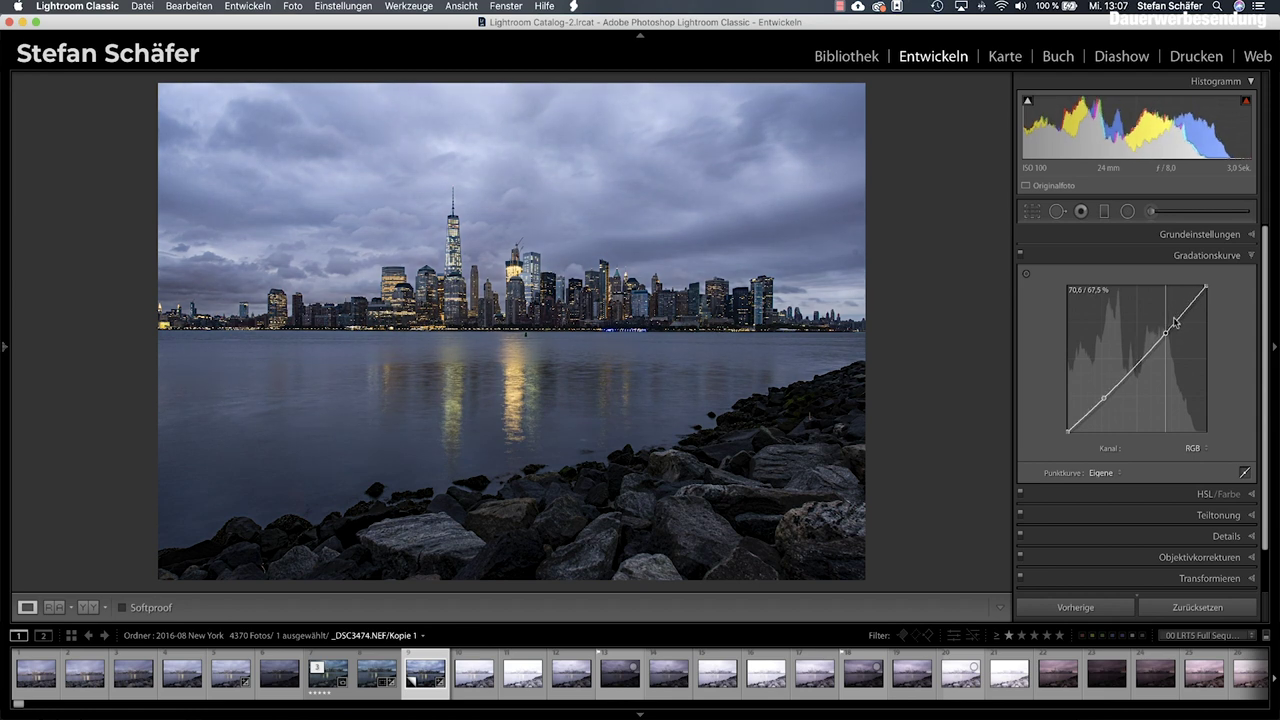
left_click_drag(1173, 307, 1185, 235)
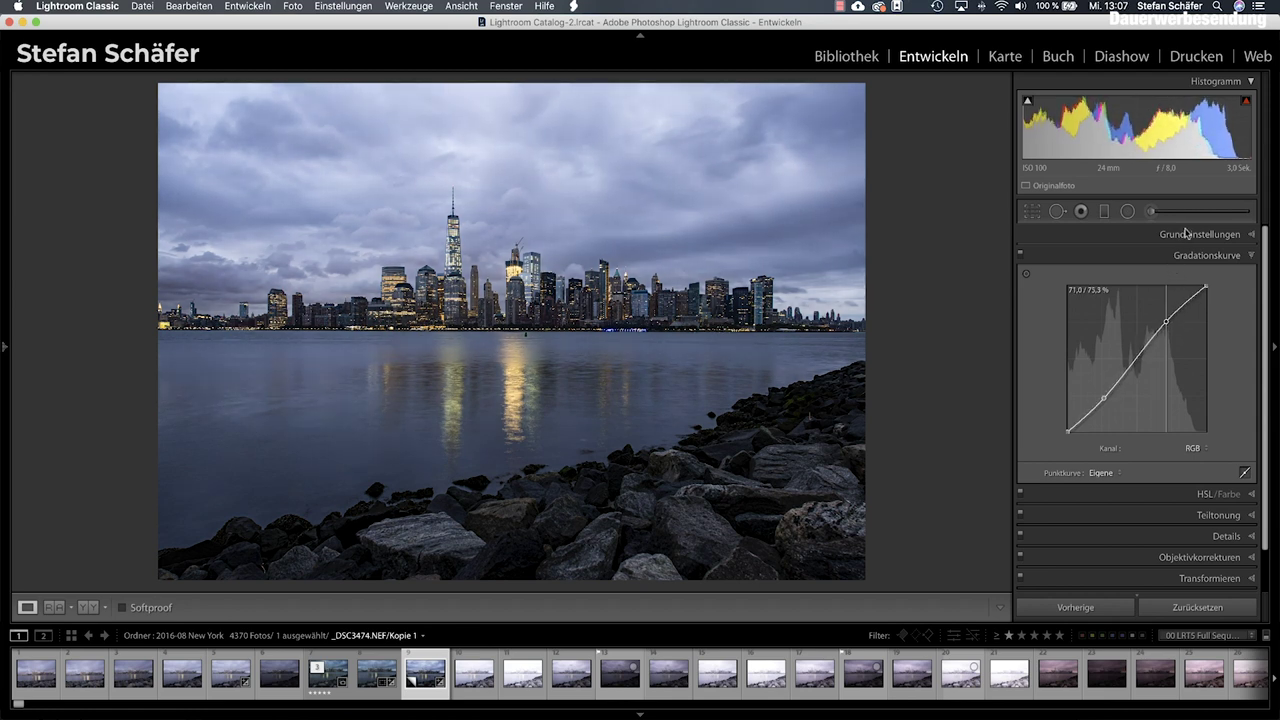
left_click_drag(1103, 397, 1099, 400)
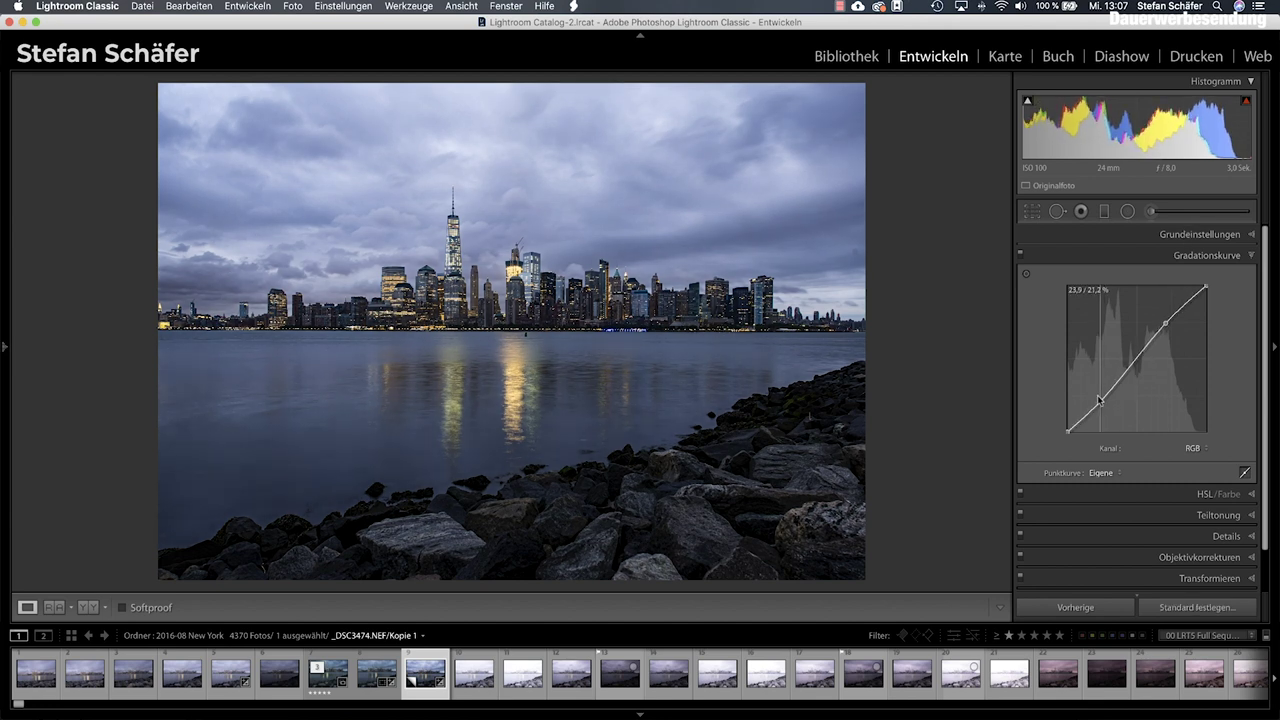
left_click_drag(1099, 400, 1156, 360)
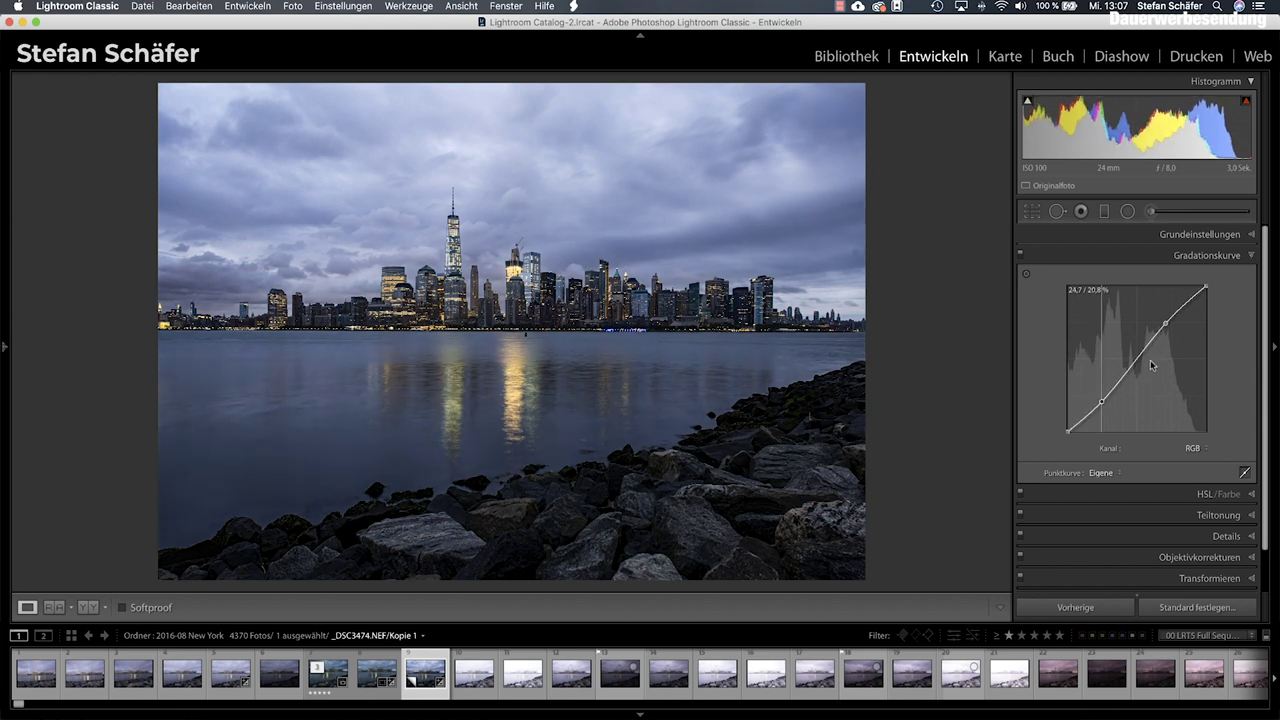
Step: Add a graduated filter at exposure −0.49, dragged from the sky down to the skyline
left_click(1104, 212)
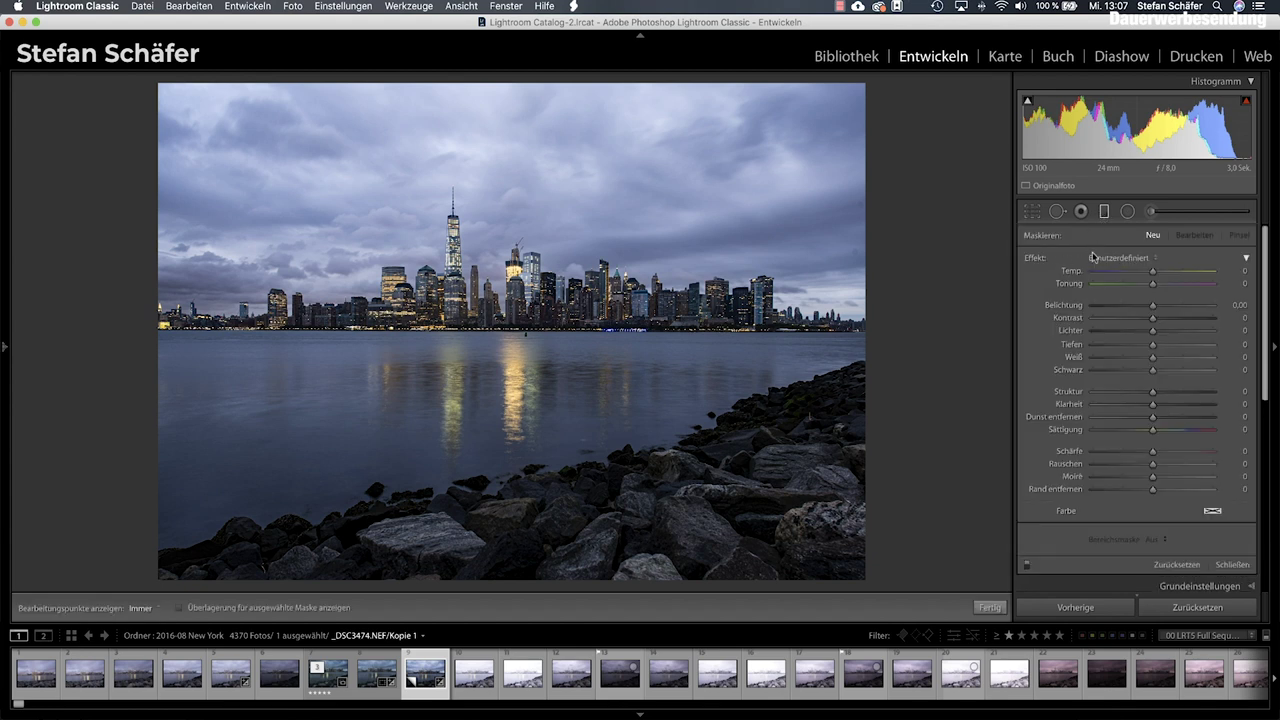
left_click_drag(1152, 305, 1145, 308)
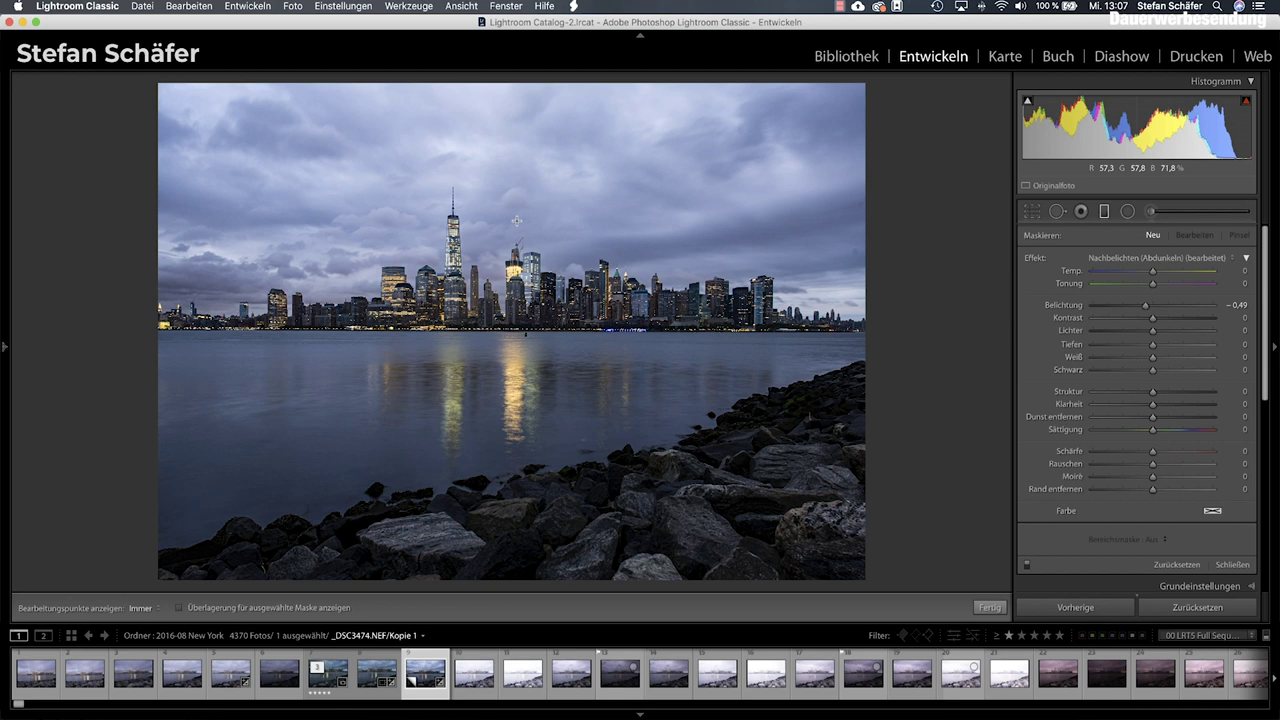
key("alt")
left_click_drag(520, 233, 522, 330)
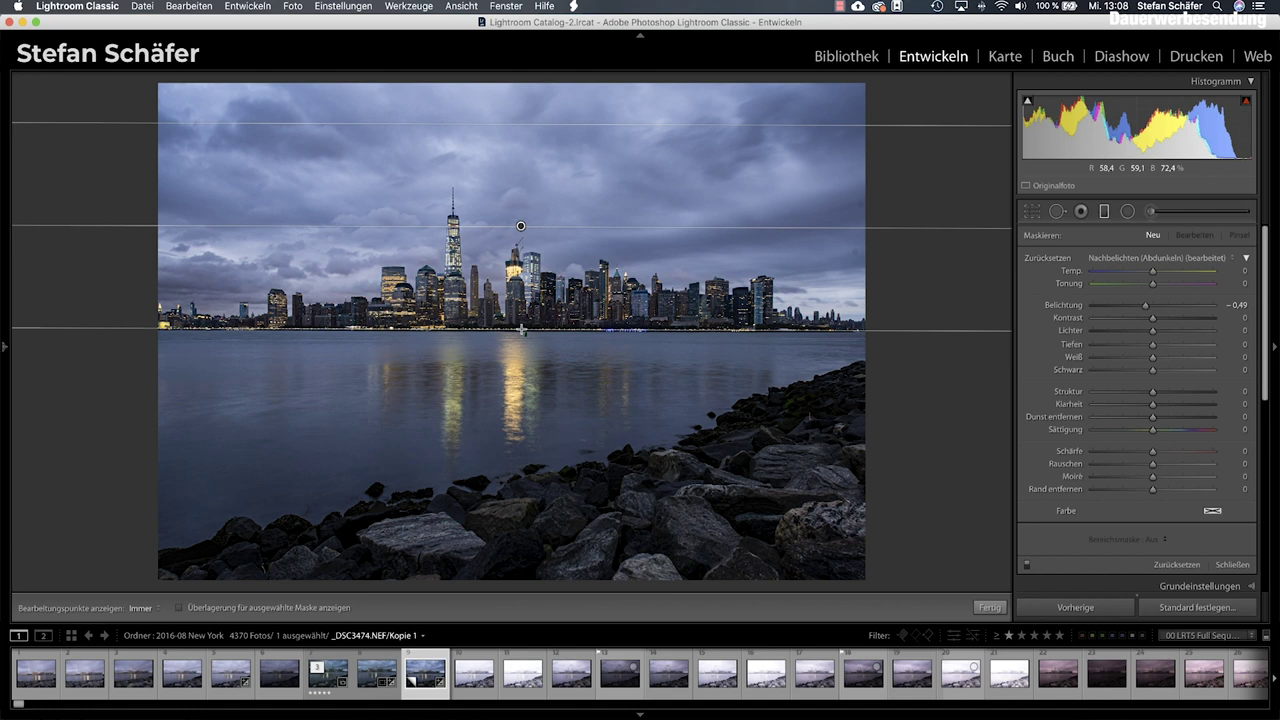
Step: Tilt the sky gradient to the horizon, strengthen it to exposure −0.98, and apply it
left_click_drag(523, 330, 521, 344)
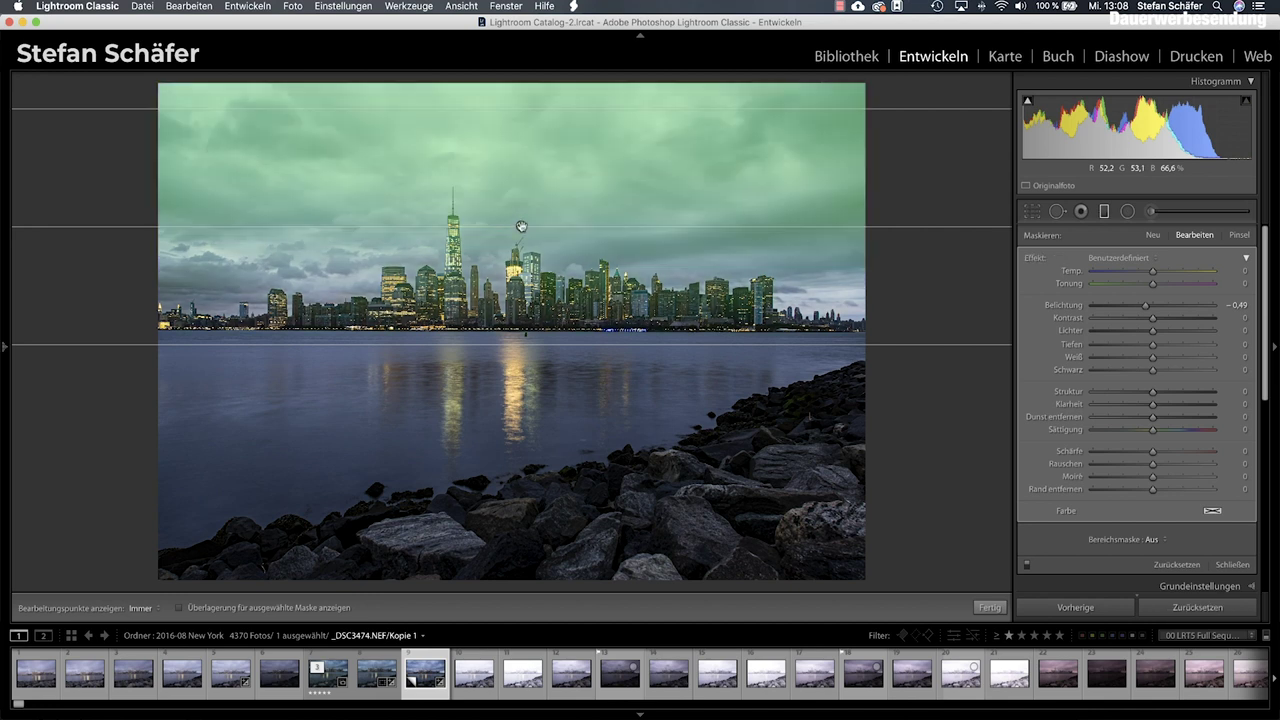
key("alt")
mouse_move(520, 226)
left_mouse_down()
mouse_move(593, 229)
mouse_move(491, 226)
mouse_move(532, 226)
left_mouse_up()
left_click_drag(541, 226, 513, 226)
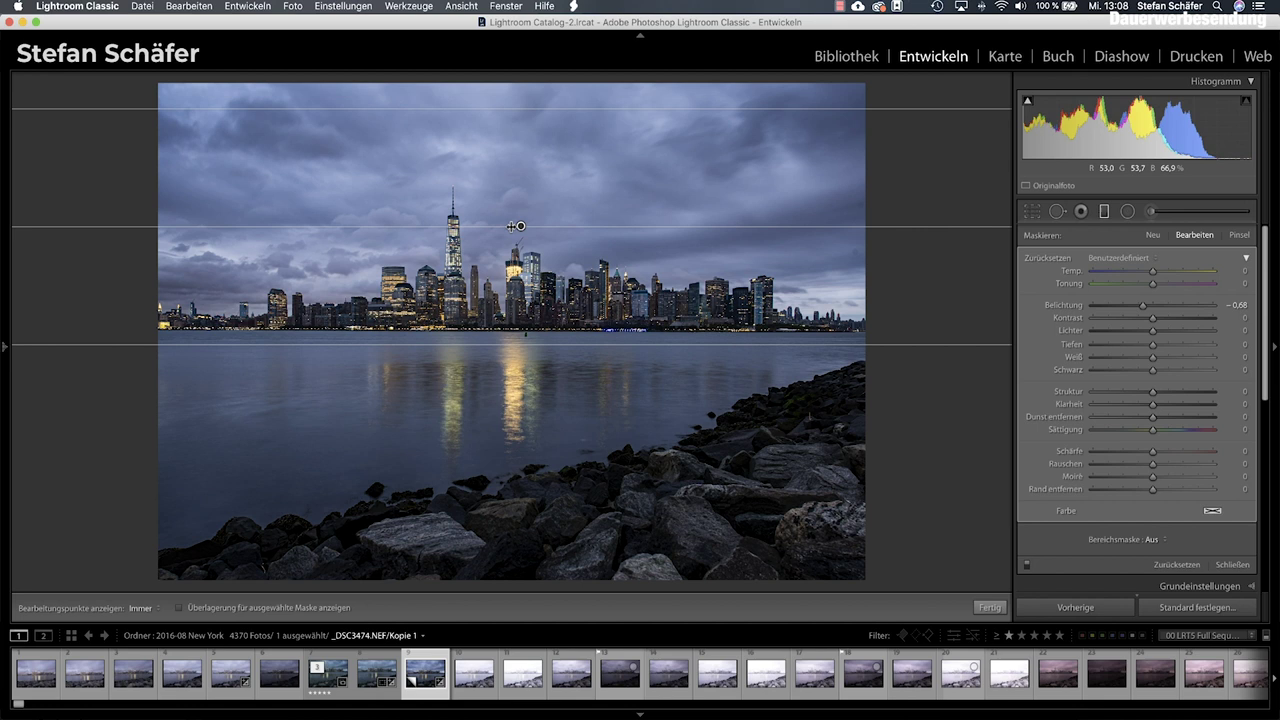
left_click_drag(513, 226, 521, 227)
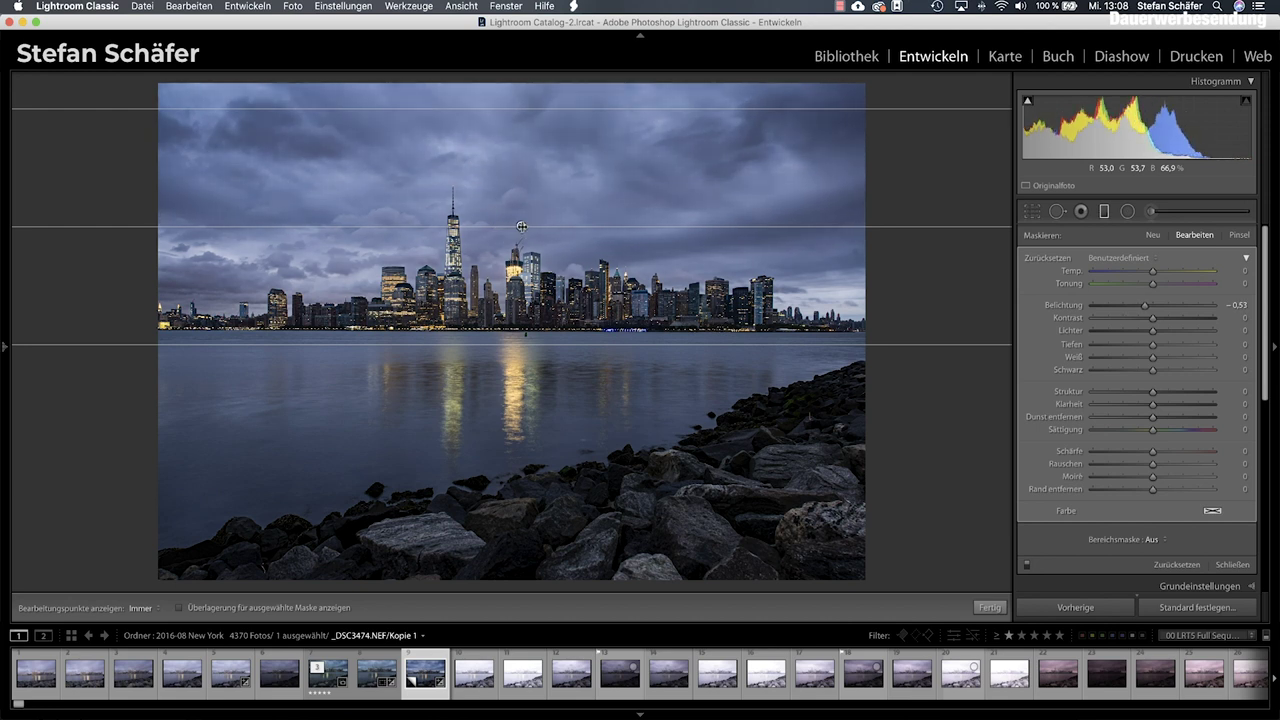
left_click_drag(521, 227, 495, 226)
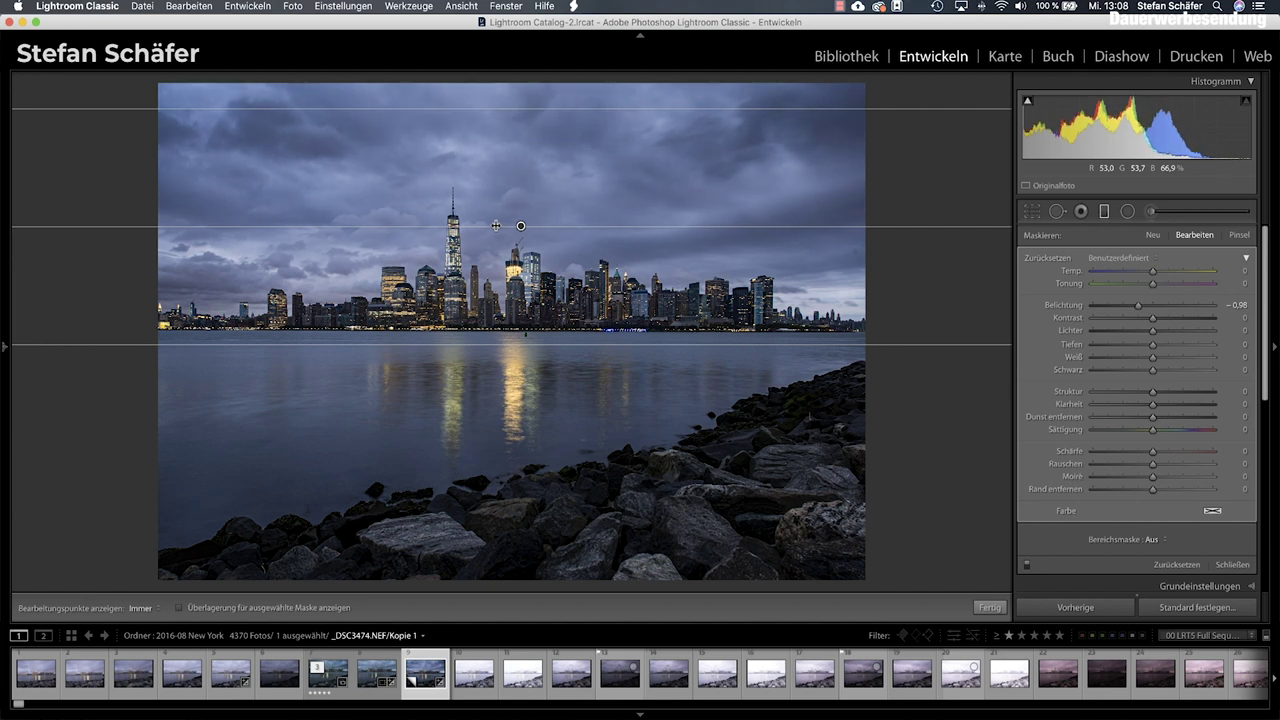
key("alt")
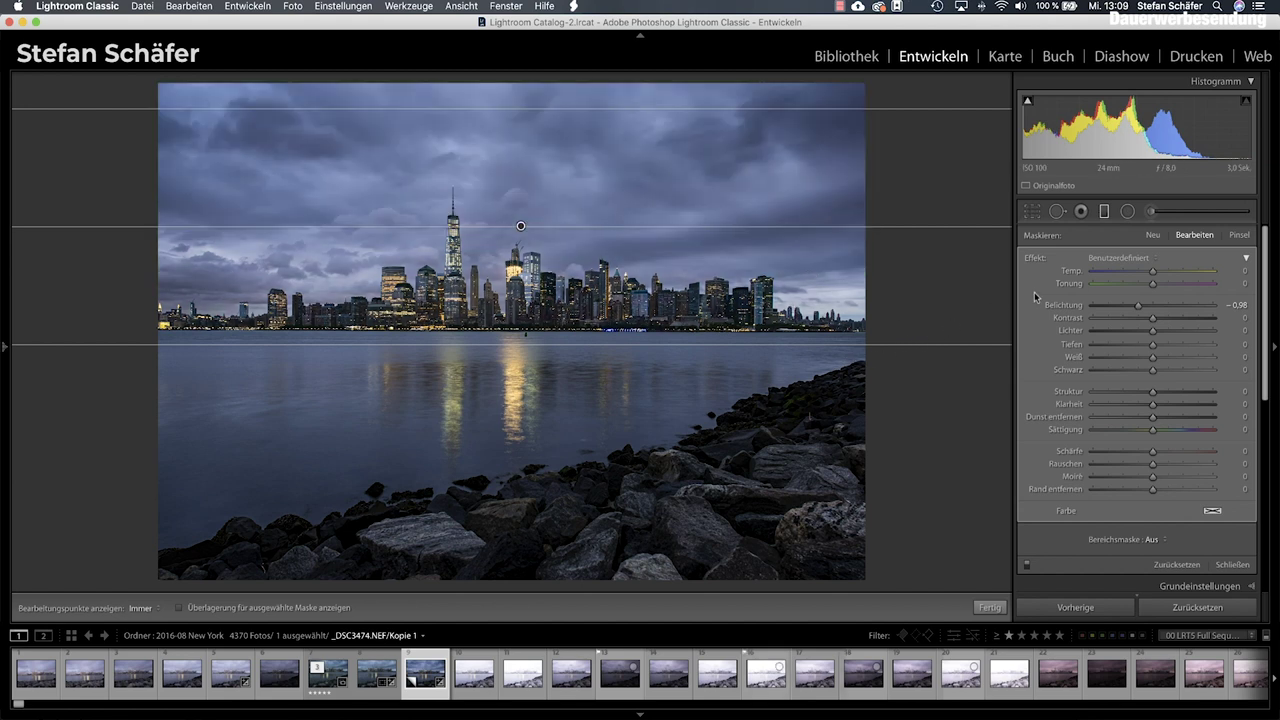
key("Return")
Step: Paint the right-side buildings with an Adjustment Brush at exposure 0.84 and structure 36
left_click(1152, 211)
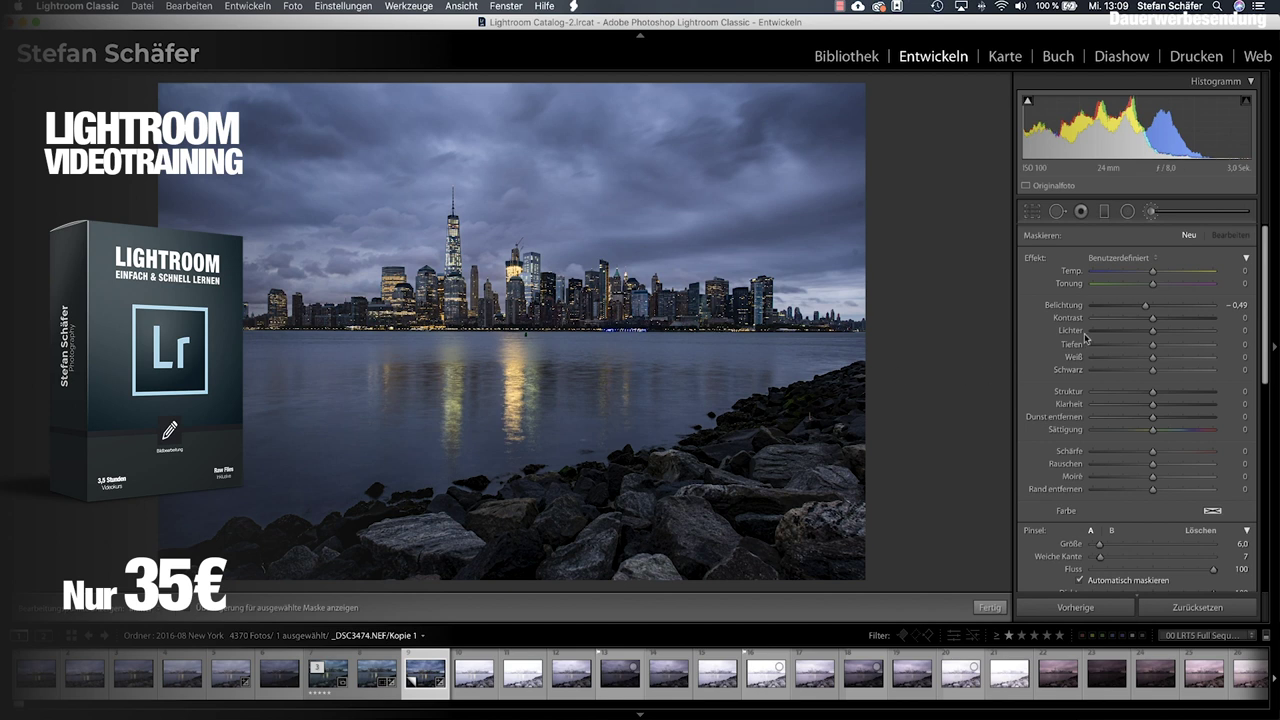
left_click_drag(1151, 302, 1161, 309)
left_click_drag(1155, 392, 1174, 393)
left_click_drag(1163, 306, 1167, 306)
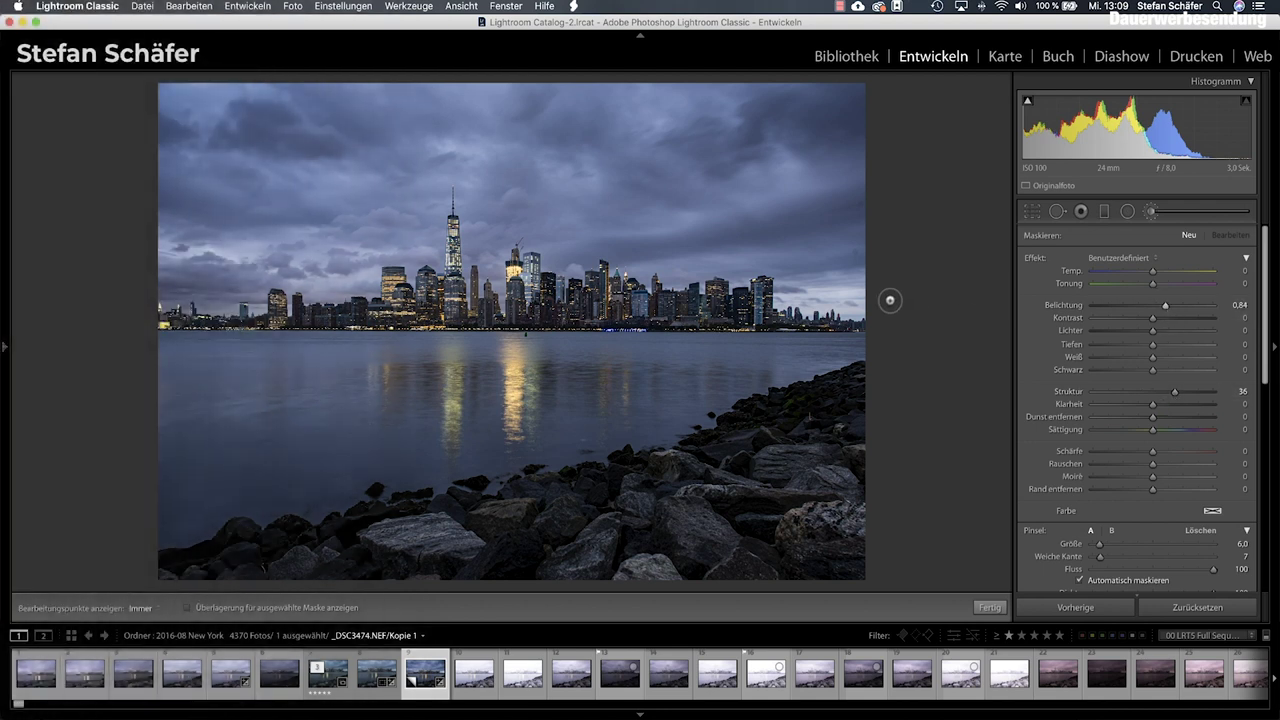
key("h")
left_click_drag(750, 316, 660, 308)
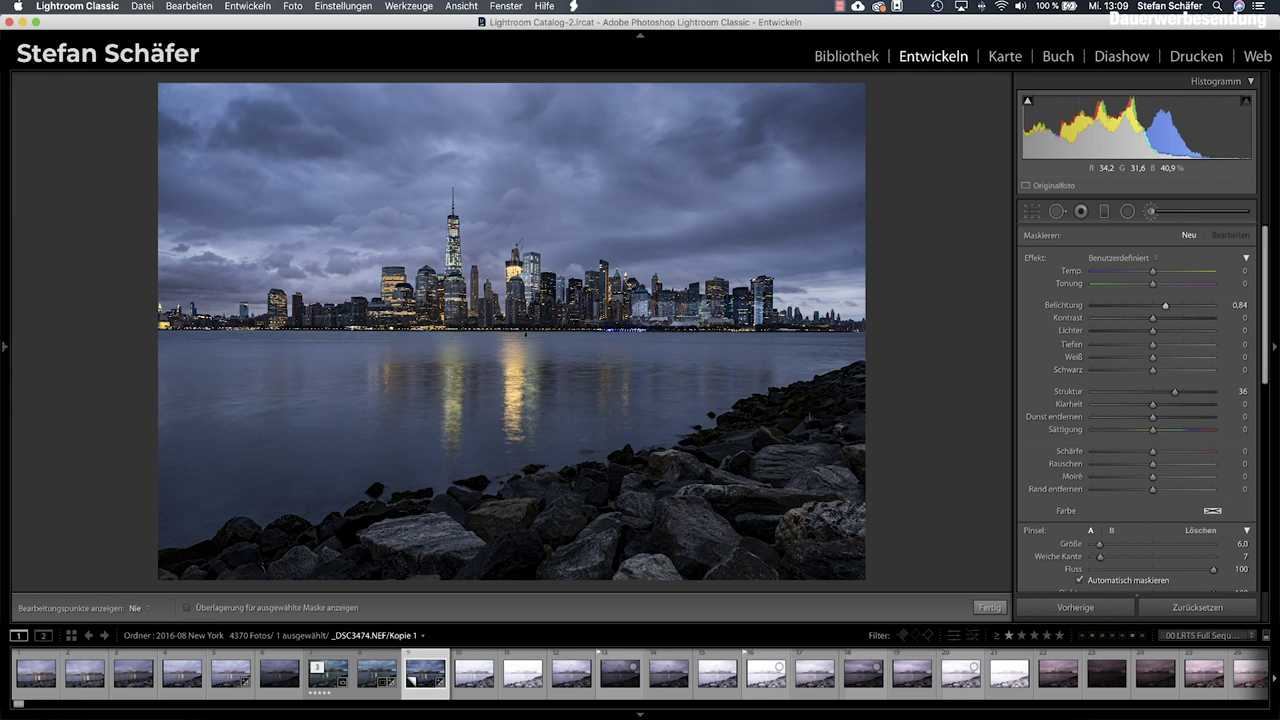
key("h")
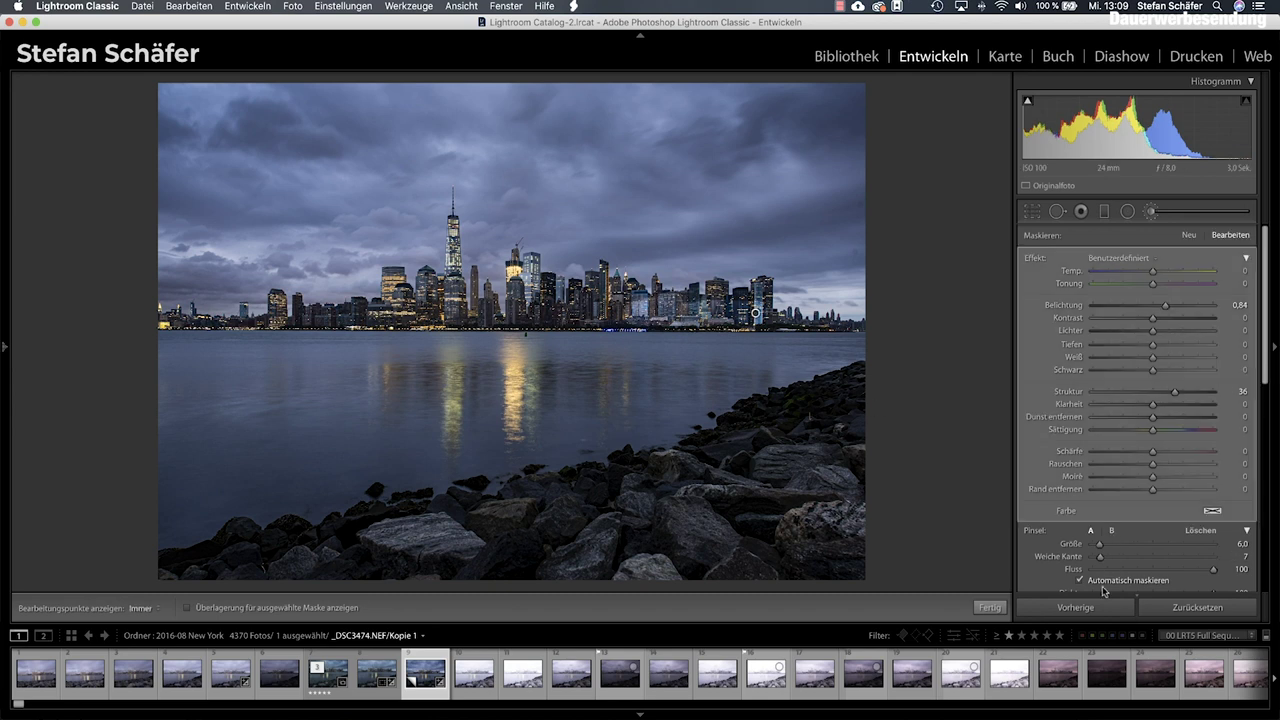
Step: Set the brush feather to 100 and paint over the central skyline buildings
scroll(1060, 550, "down", 3)
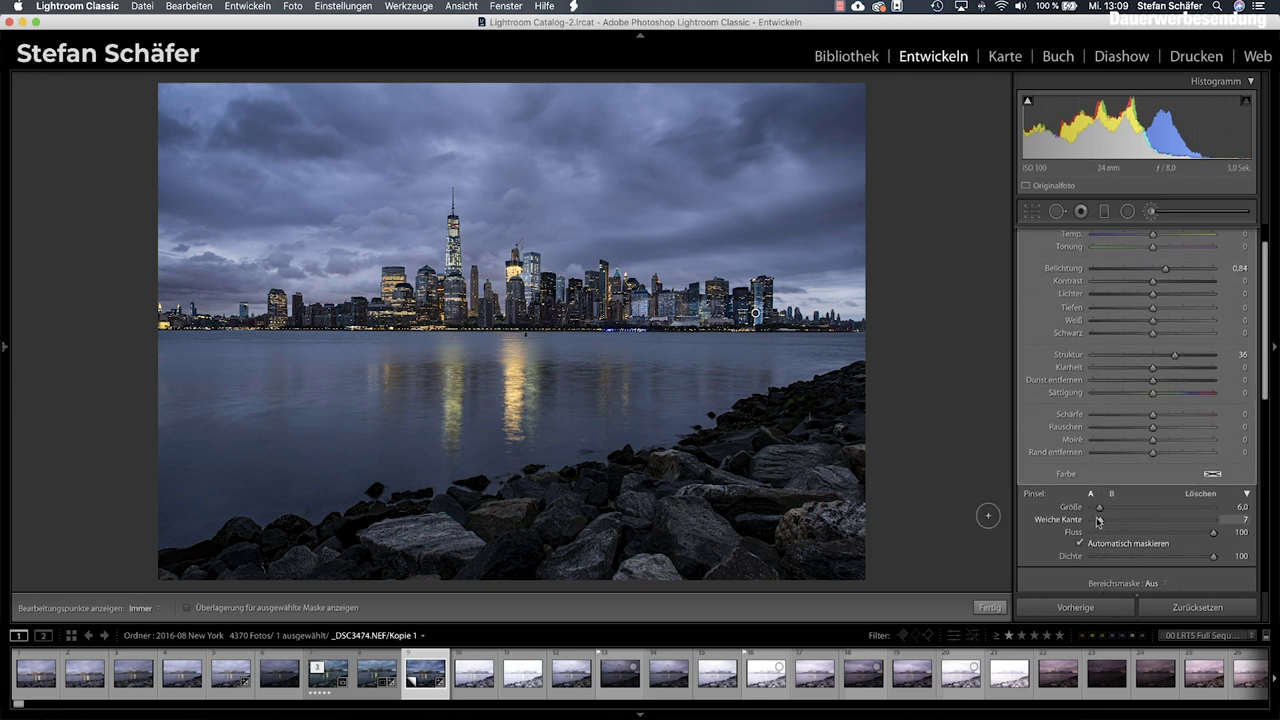
left_click_drag(1098, 522, 1245, 521)
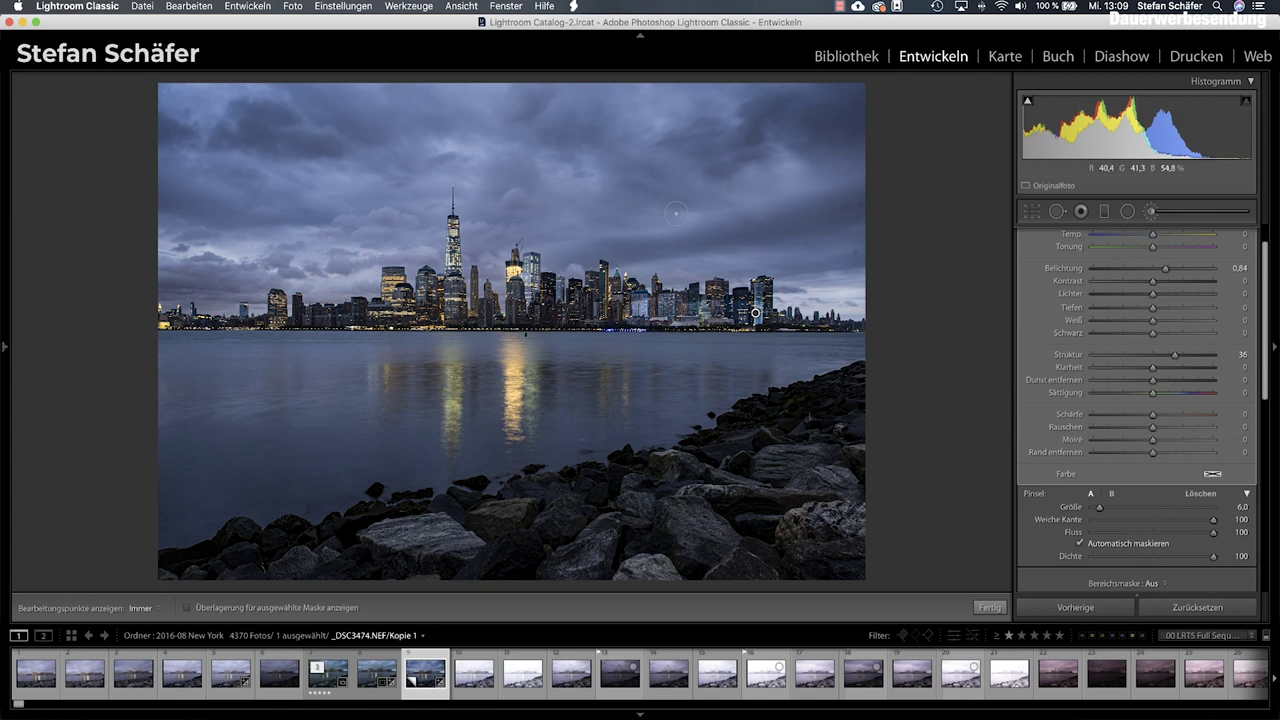
key("h")
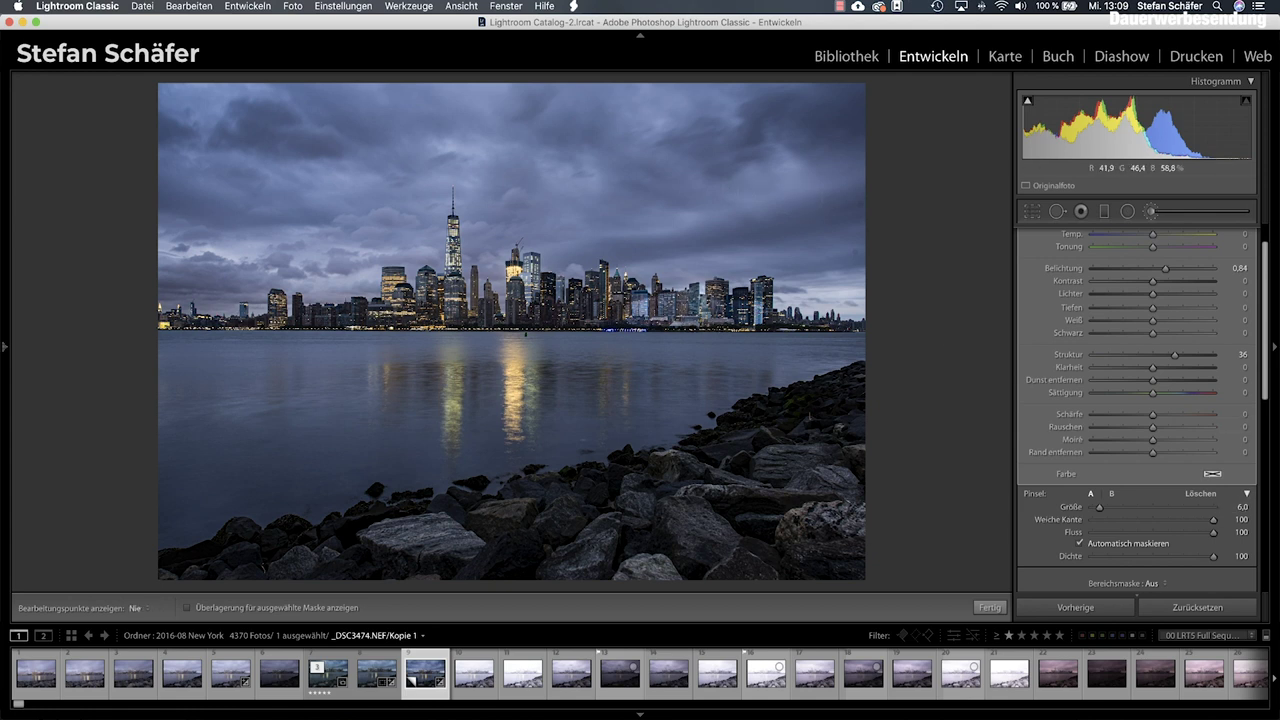
mouse_move(712, 295)
left_mouse_down()
mouse_move(547, 314)
mouse_move(540, 300)
mouse_move(607, 278)
mouse_move(656, 298)
left_mouse_up()
mouse_move(550, 300)
left_mouse_down()
mouse_move(490, 305)
mouse_move(520, 258)
mouse_move(488, 268)
mouse_move(486, 239)
left_mouse_up()
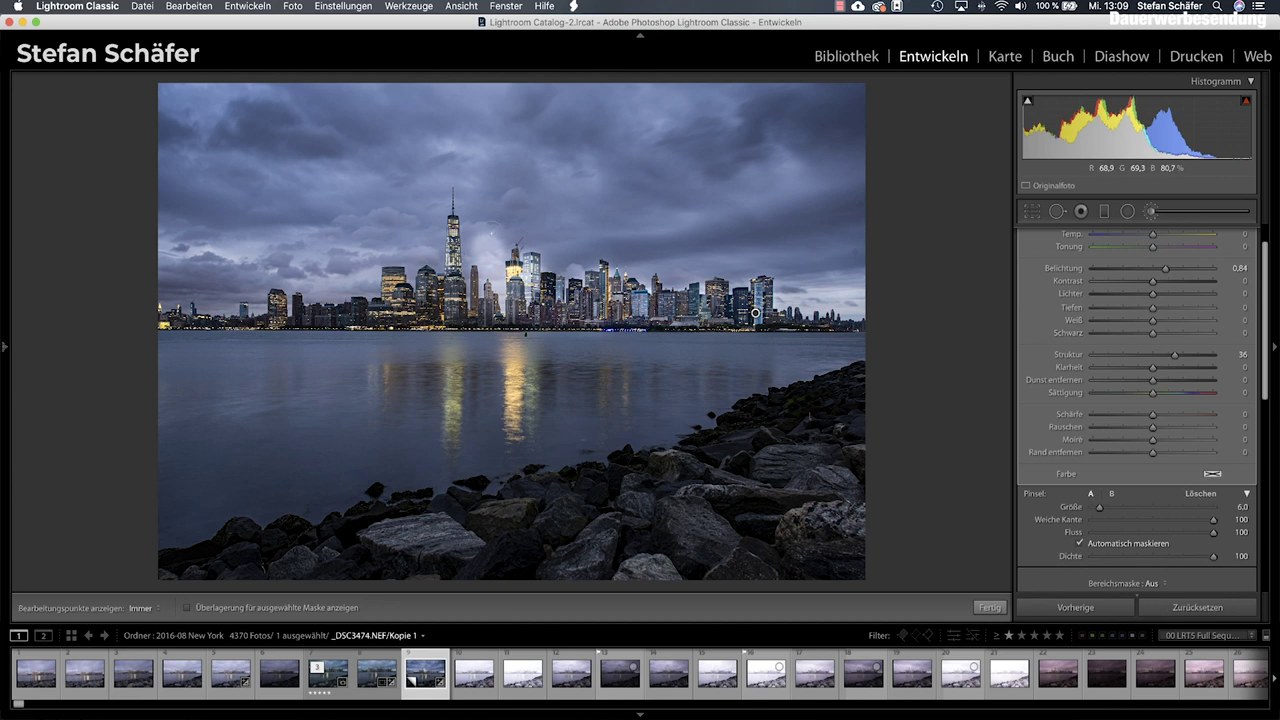
Step: Erase the brightening from a strip beside the tower, then finish the brush
key("alt")
key("h")
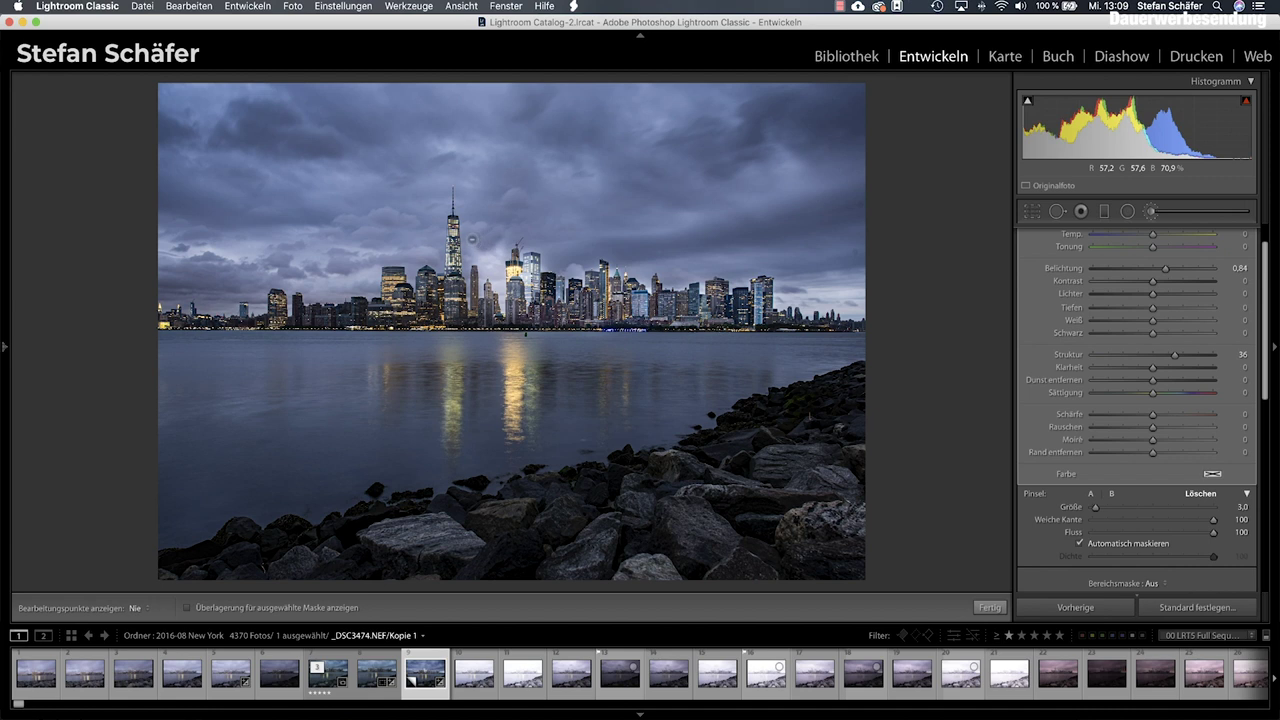
mouse_move(484, 244)
left_mouse_down()
mouse_move(499, 250)
mouse_move(501, 301)
mouse_move(485, 269)
mouse_move(484, 292)
mouse_move(480, 260)
left_mouse_up()
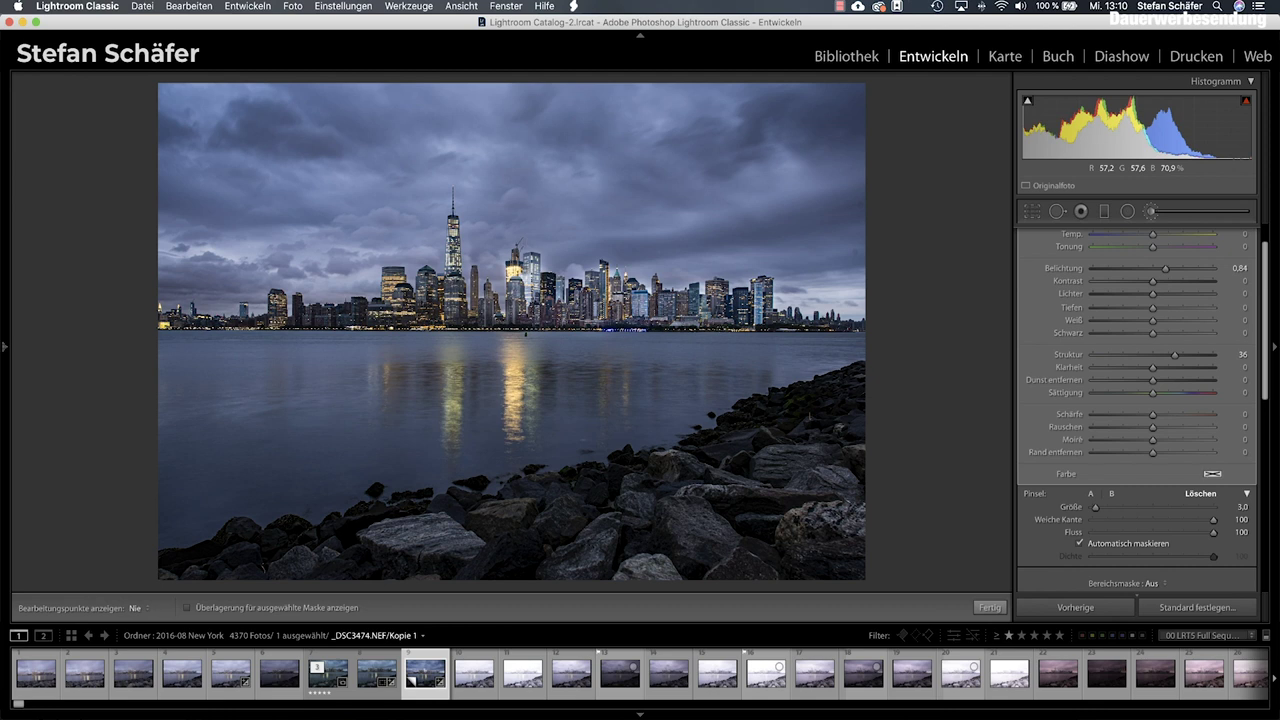
key("alt")
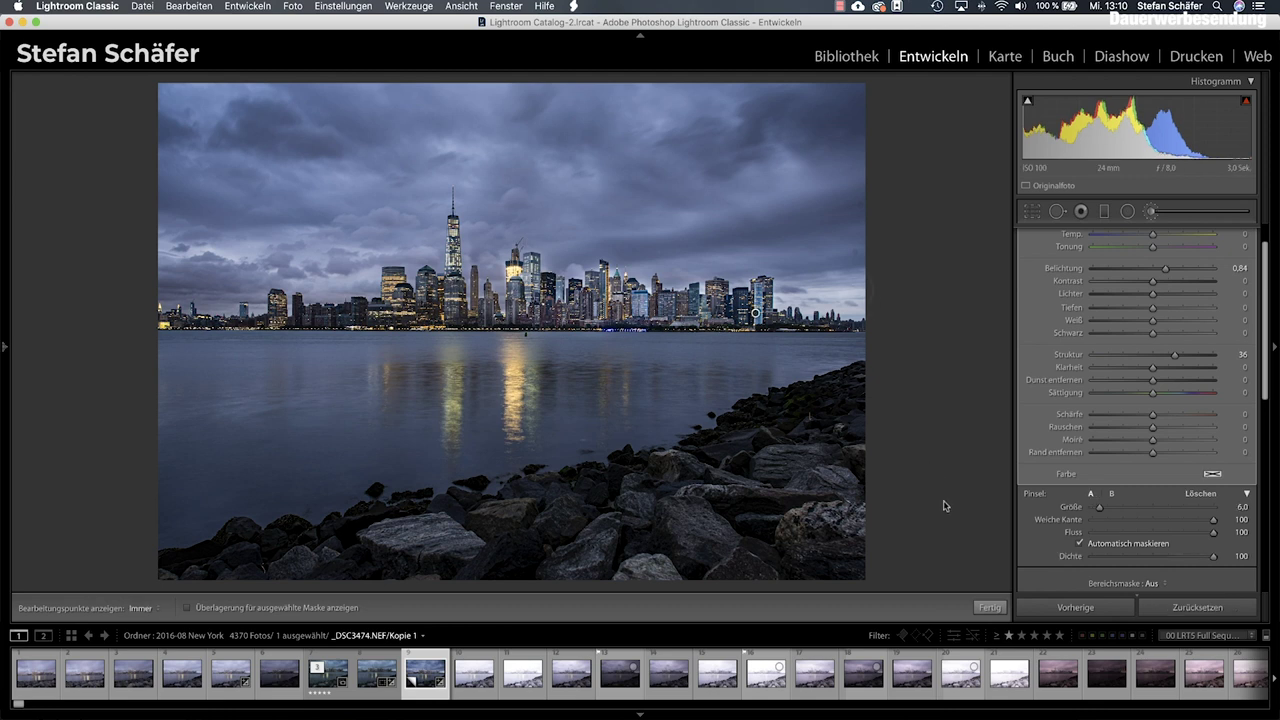
left_click(989, 607)
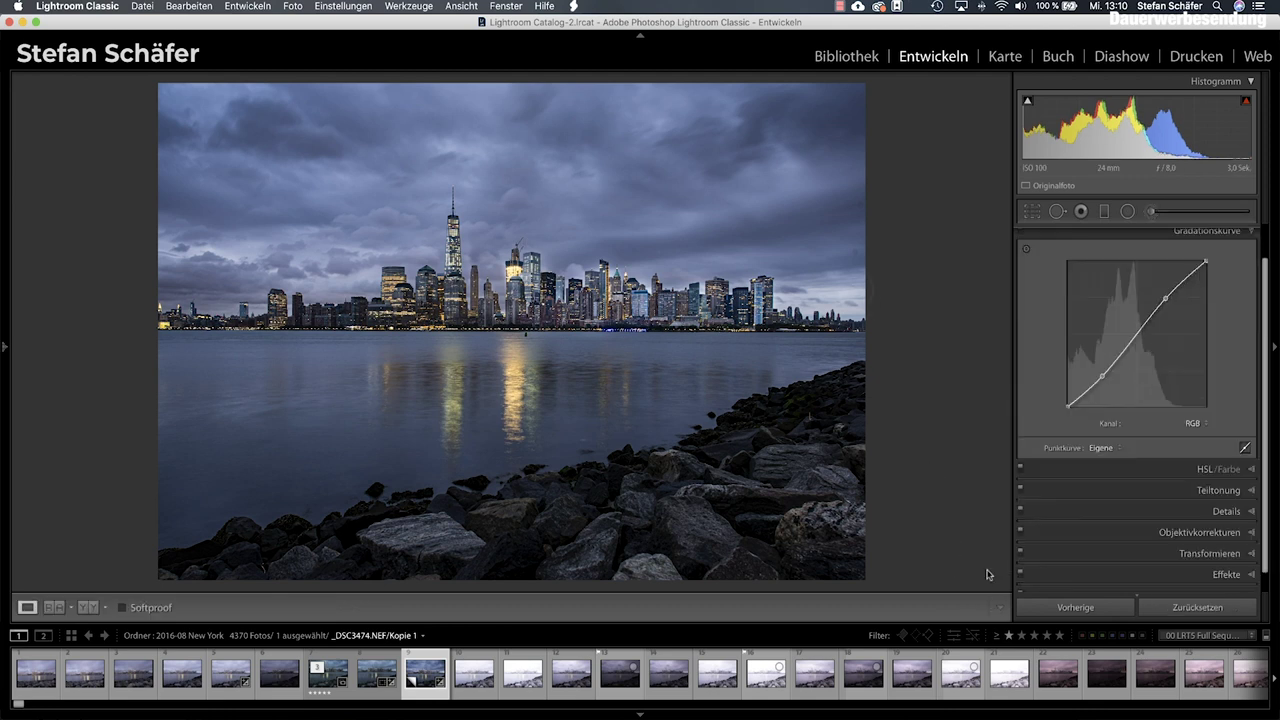
Step: In Split Toning, set Highlights Hue to 38 and Saturation to 25
left_click(1196, 479)
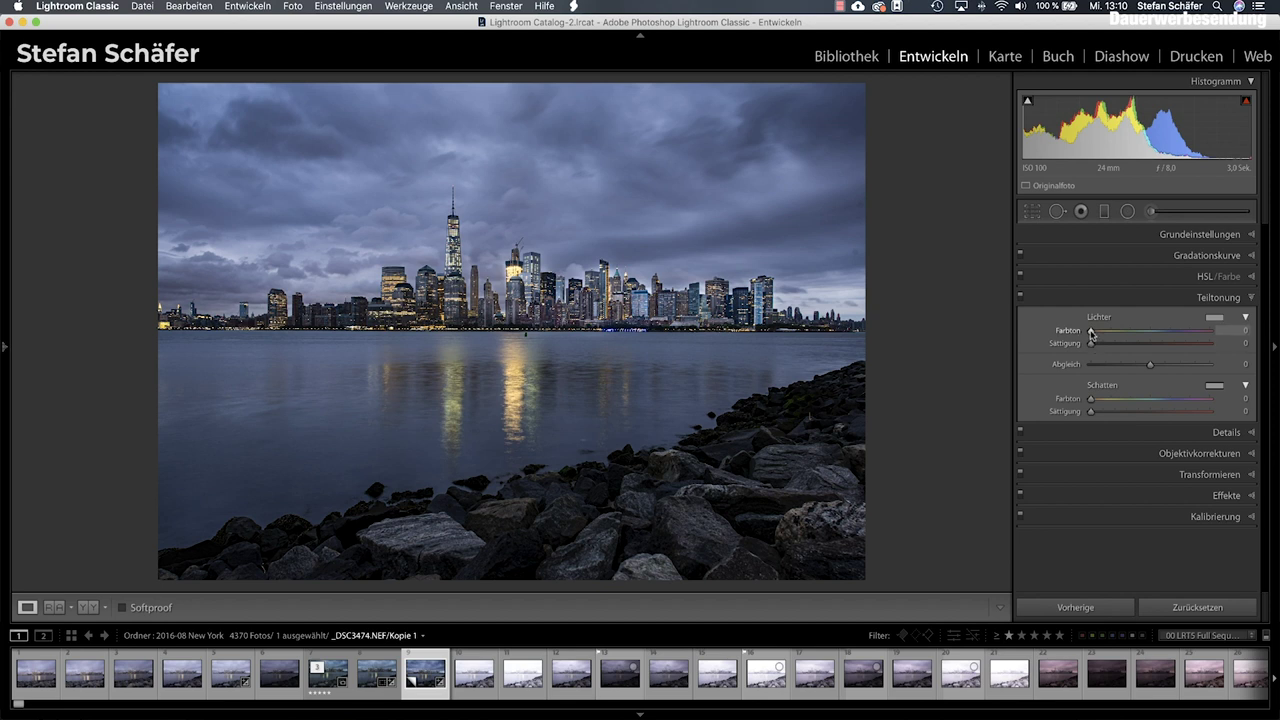
left_click_drag(1112, 333, 1083, 333)
mouse_move(1090, 345)
left_mouse_down()
mouse_move(1118, 345)
mouse_move(1108, 332)
mouse_move(1063, 348)
left_mouse_up()
left_click(1091, 331, "alt")
left_click_drag(1097, 332, 1109, 335)
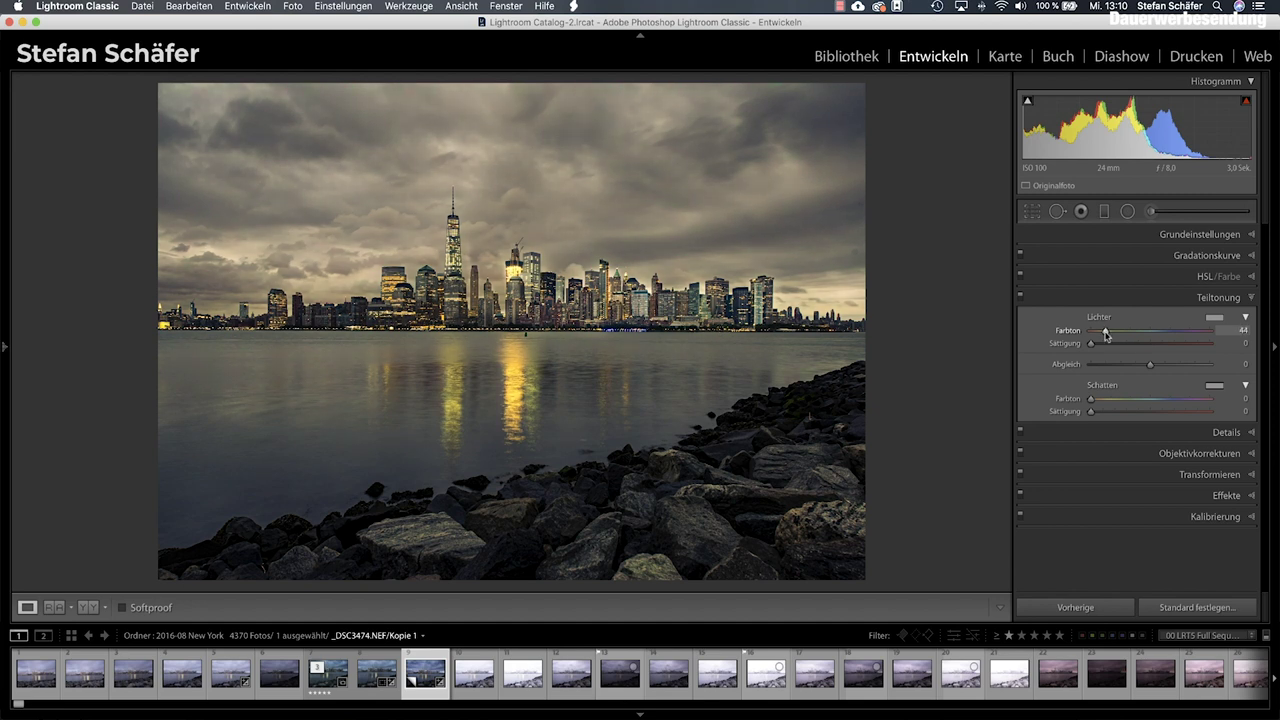
left_click_drag(1103, 335, 1109, 335)
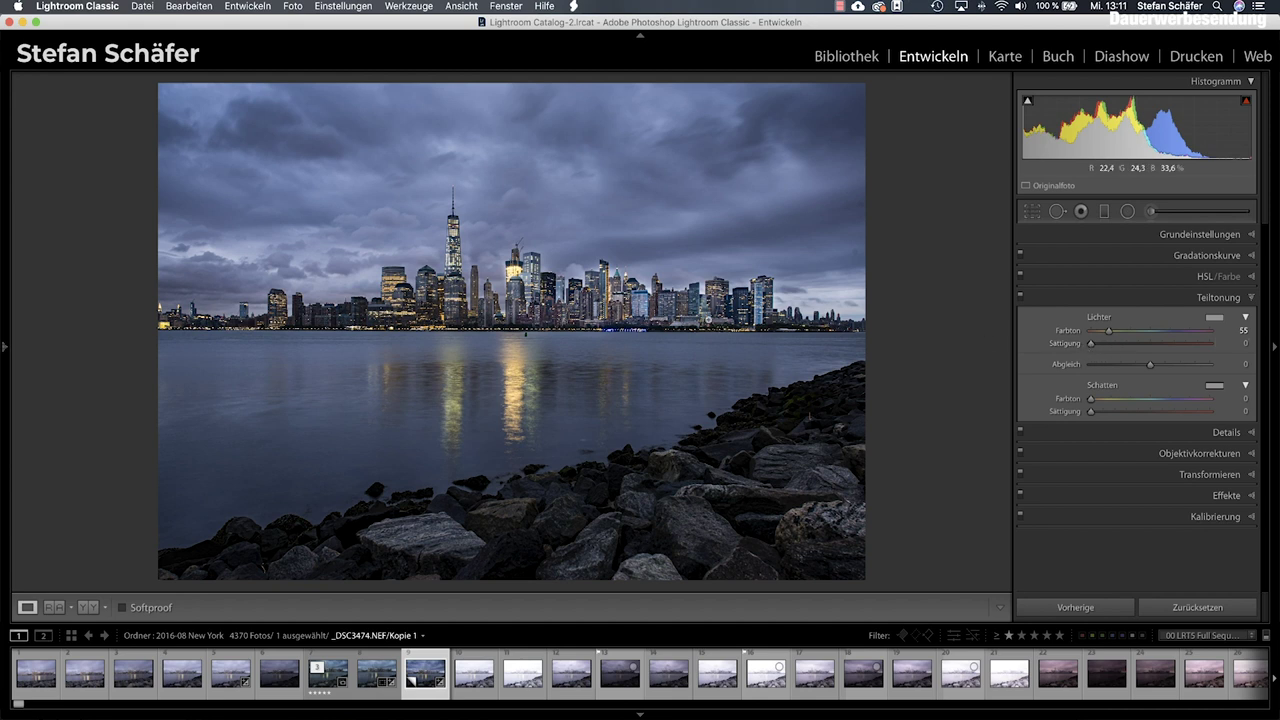
mouse_move(1090, 344)
left_mouse_down()
mouse_move(1138, 346)
mouse_move(1104, 335)
left_mouse_up()
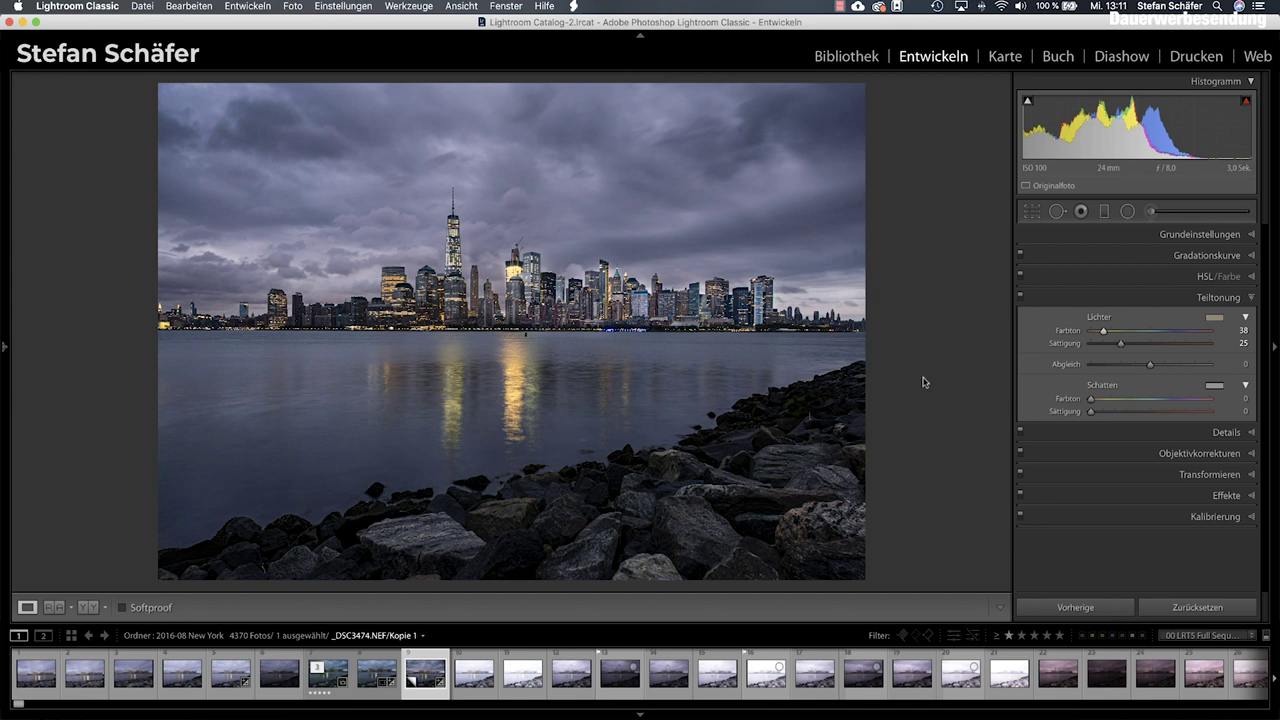
Step: Set split-toning Shadows Hue to 202 and Saturation to about 23
left_click_drag(1091, 399, 1164, 405)
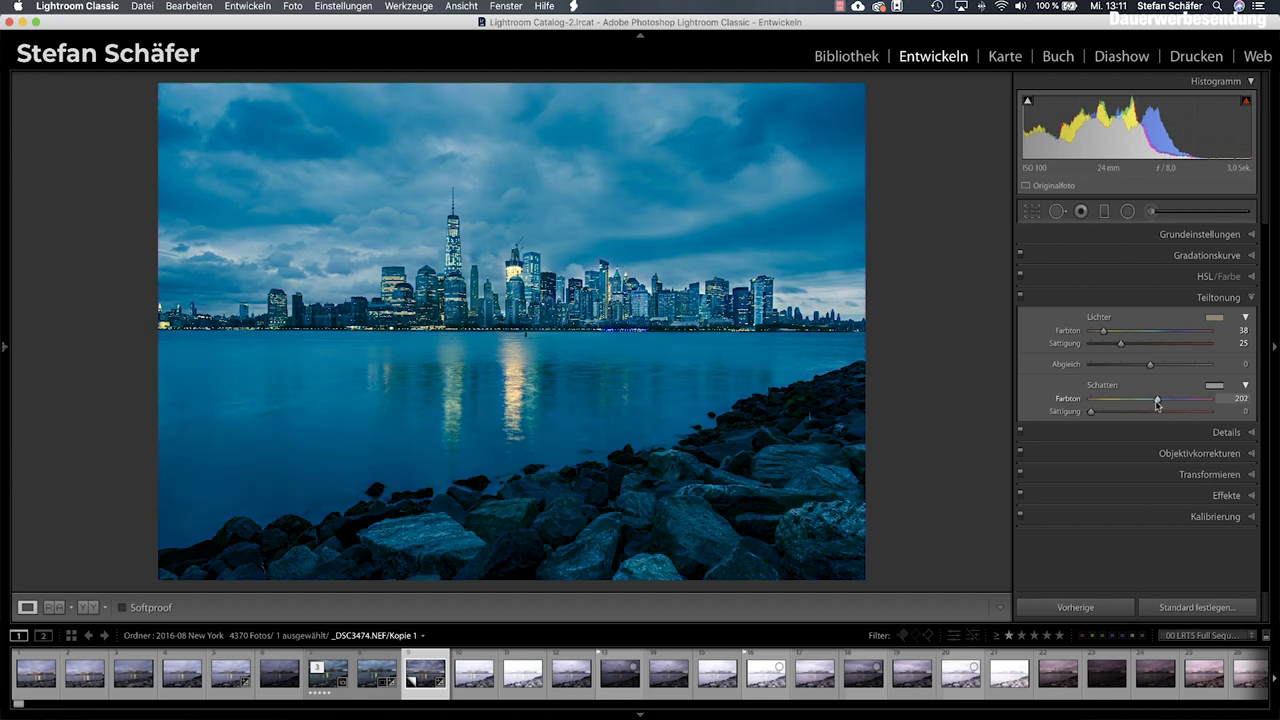
left_click_drag(1090, 411, 1120, 413)
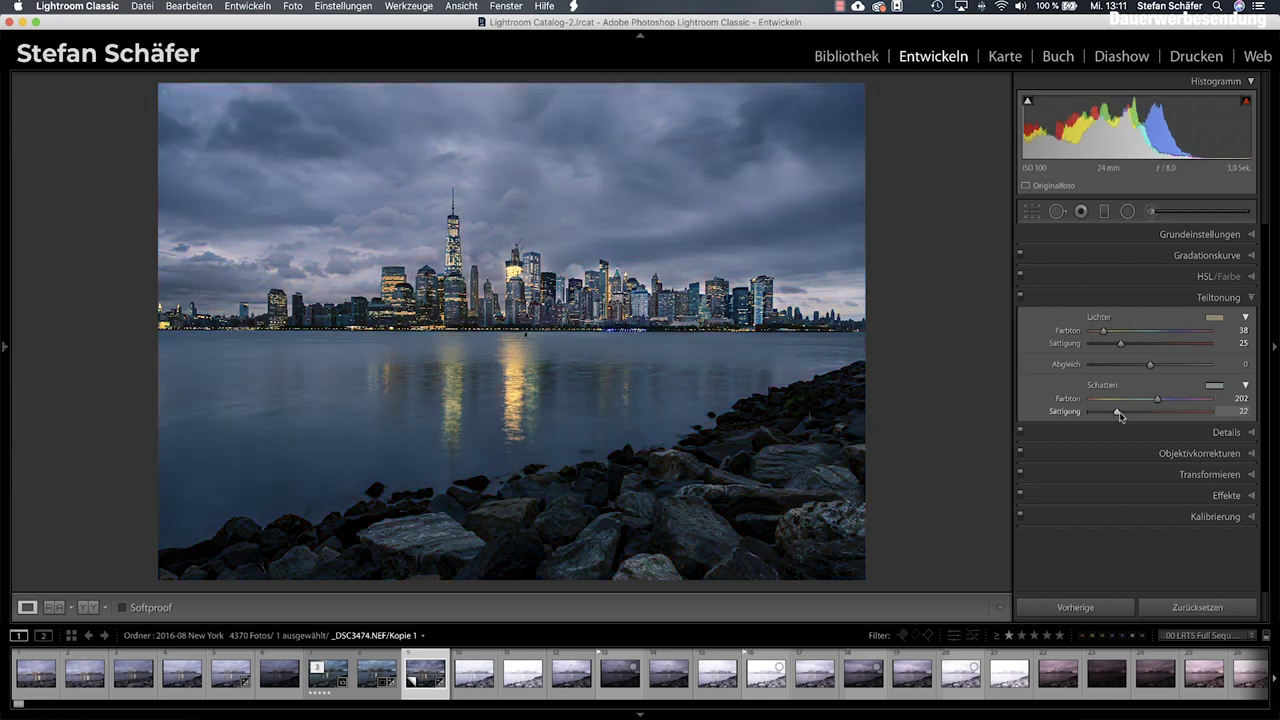